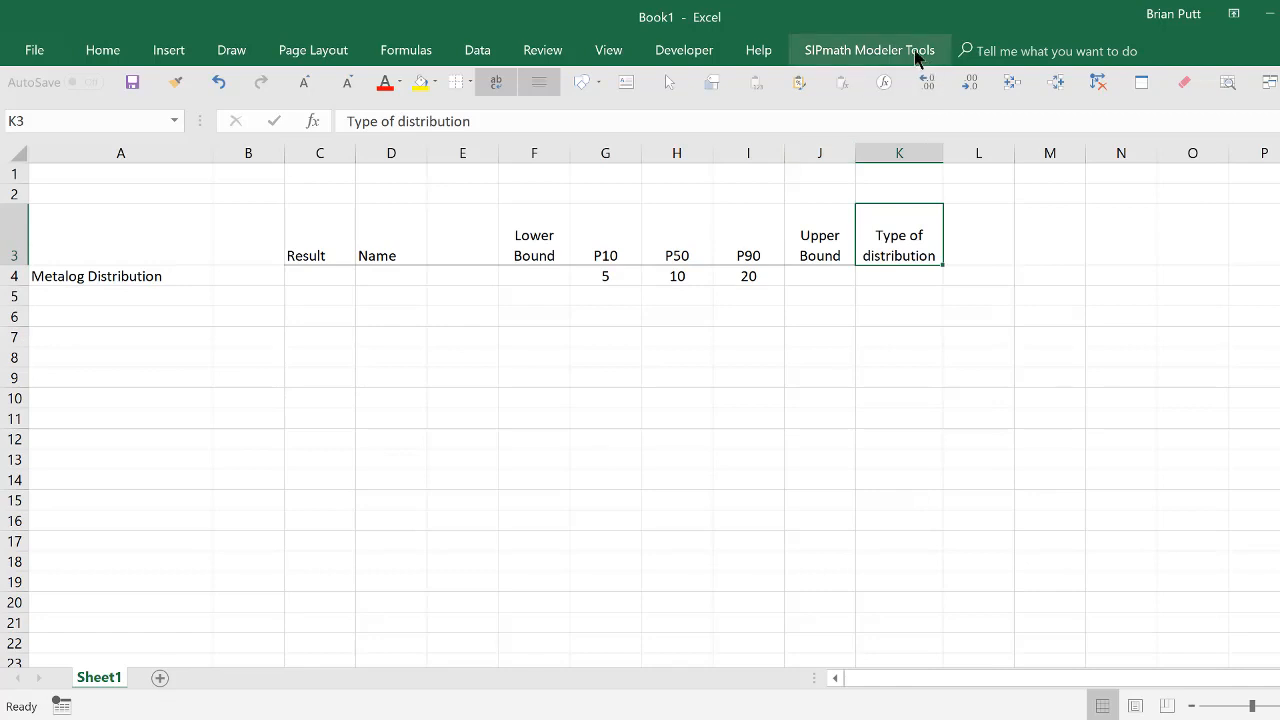
# Initialize the workbook for SIPmath in Generate Mode with 1000 trials.
pyautogui.click(911, 52)
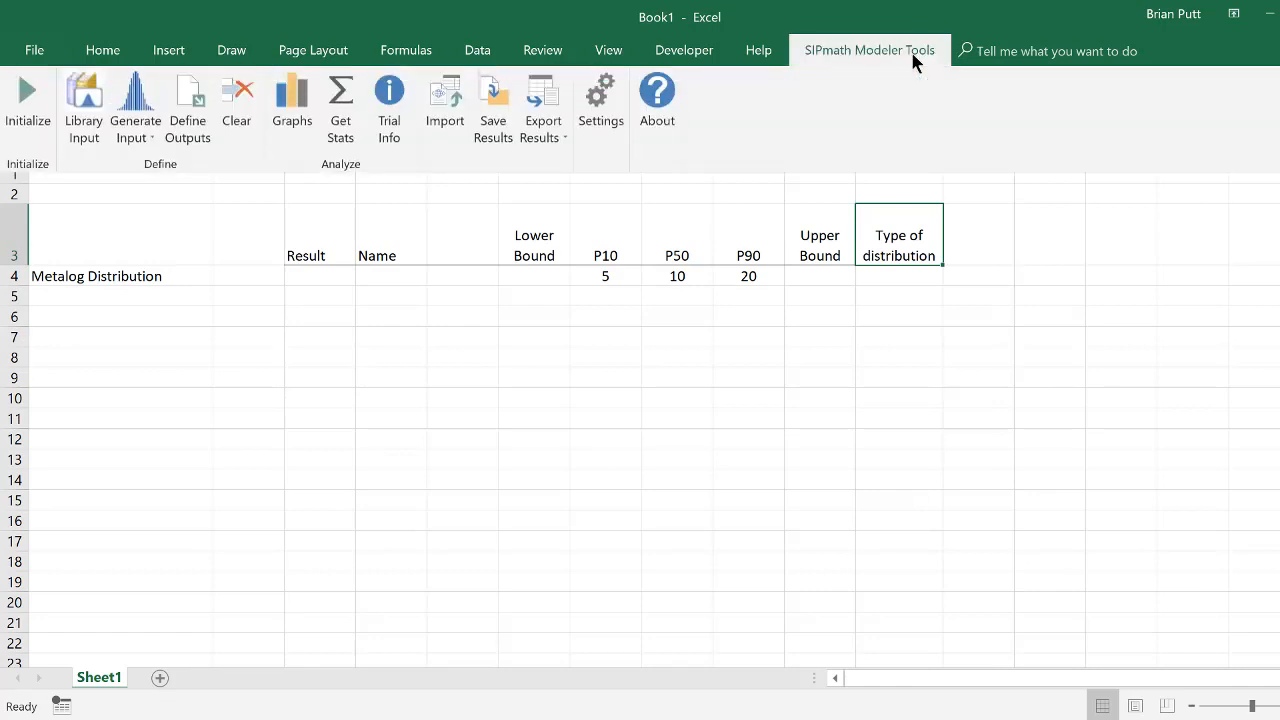
pyautogui.click(34, 95)
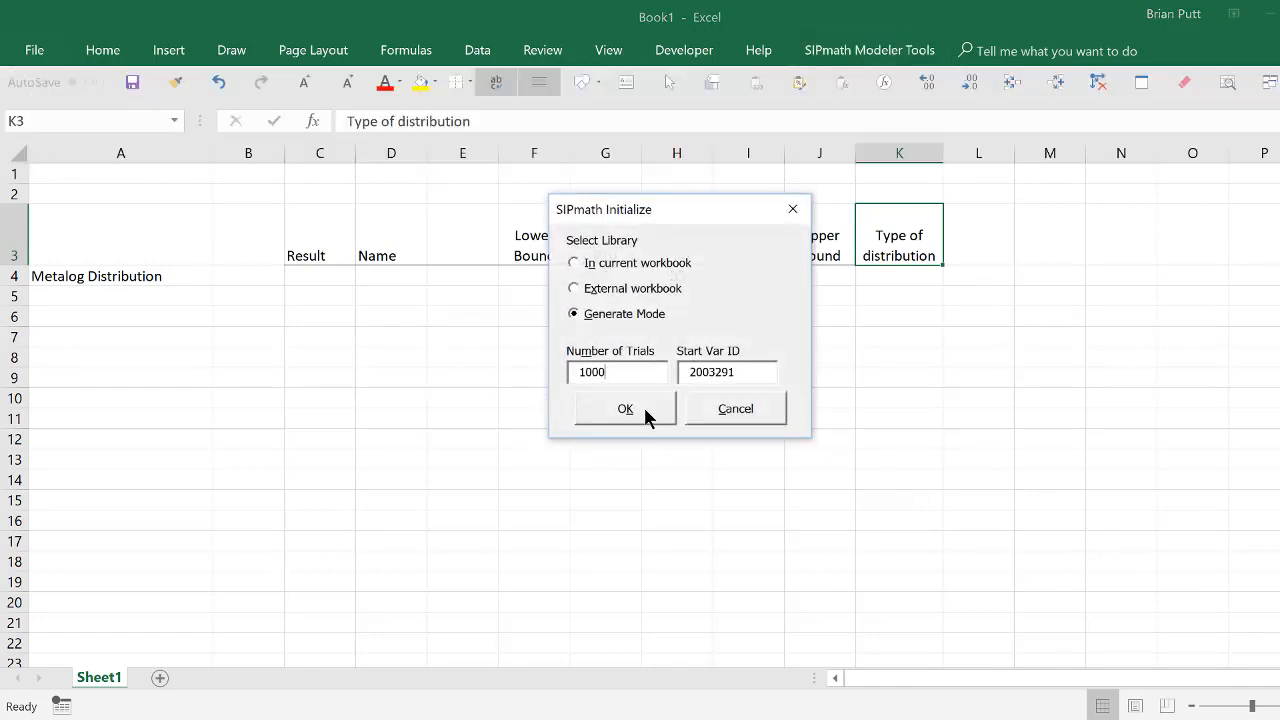
pyautogui.click(644, 408)
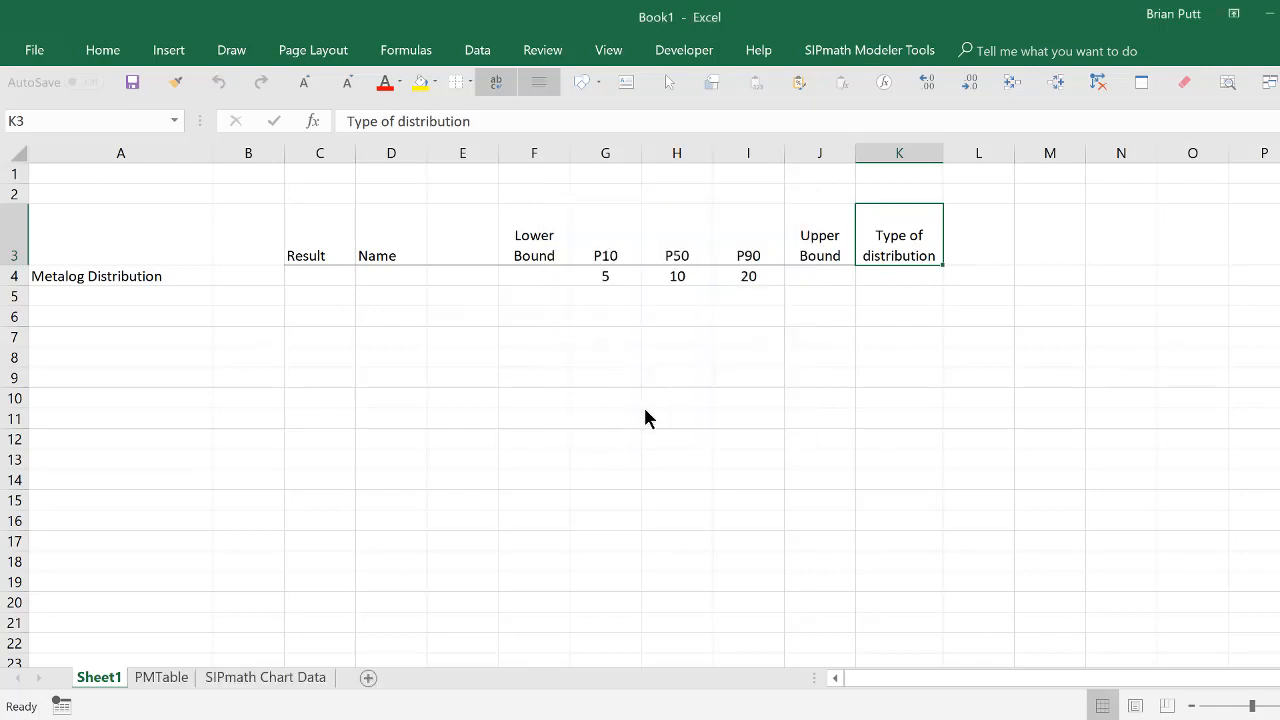
# Add a new worksheet and insert one SPT metalog distribution with charts at B3, using the horizontal layout.
pyautogui.click(368, 679)
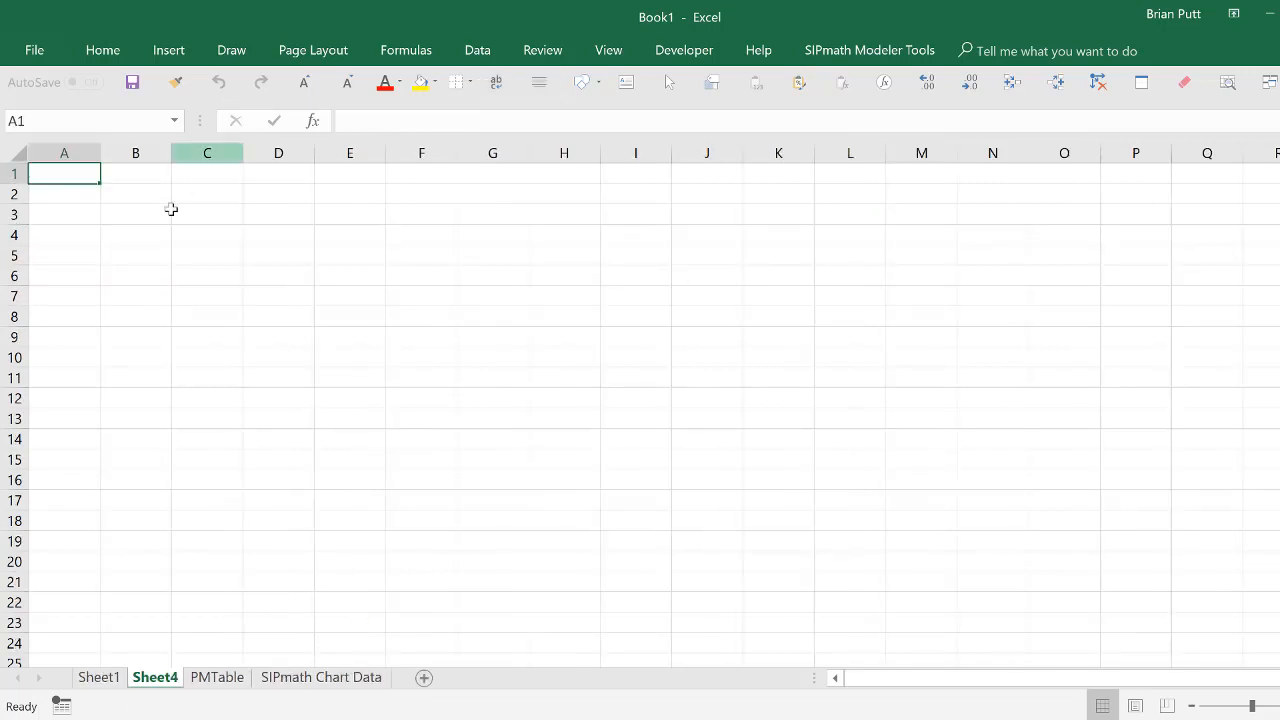
pyautogui.click(157, 218)
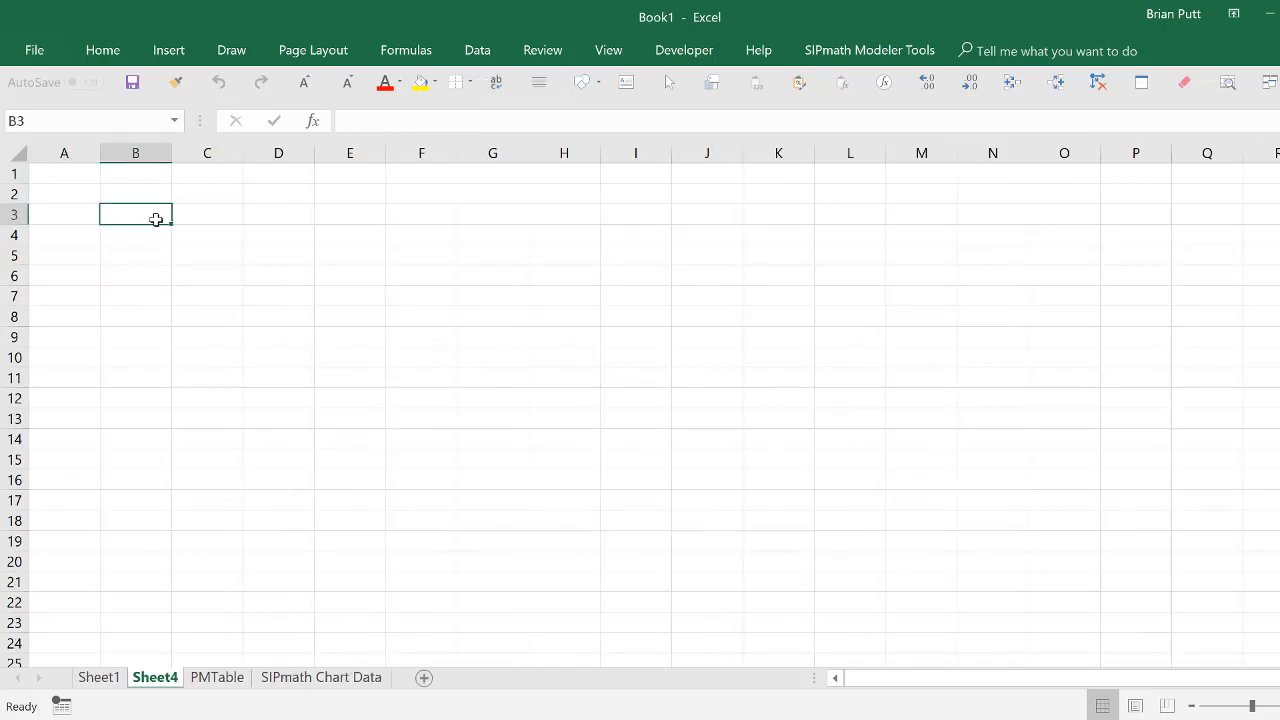
pyautogui.click(895, 58)
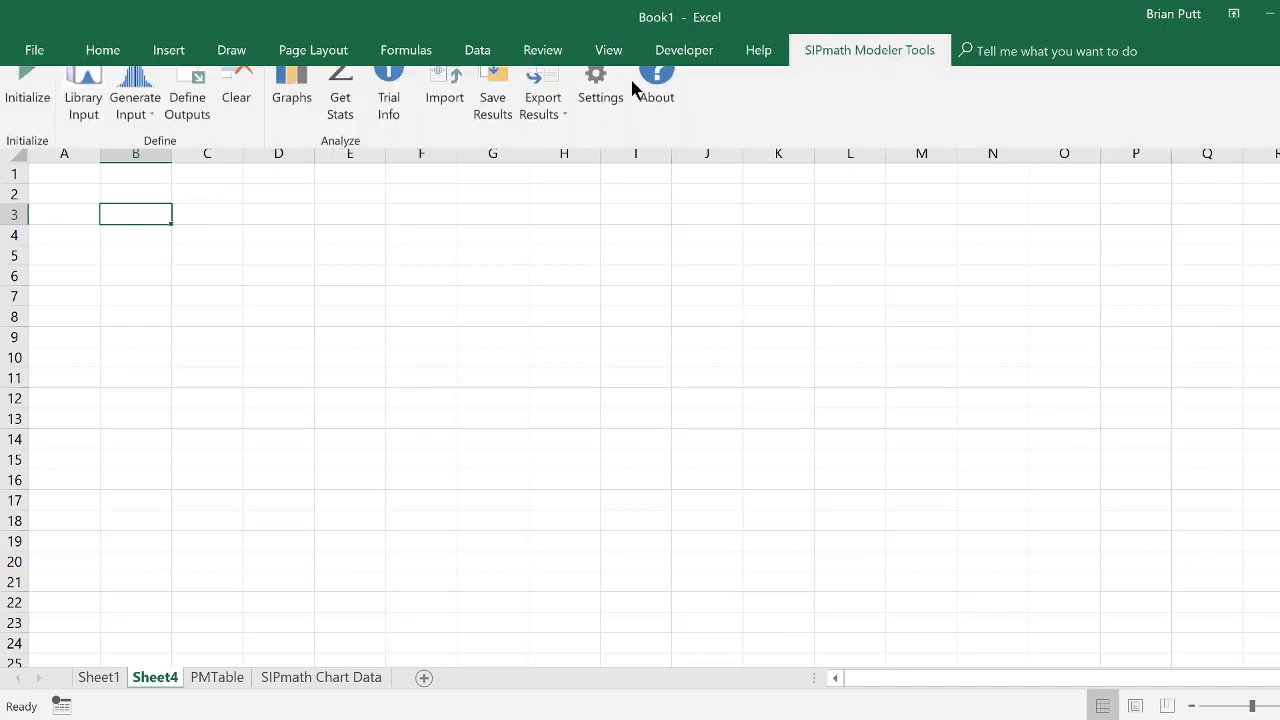
pyautogui.click(138, 96)
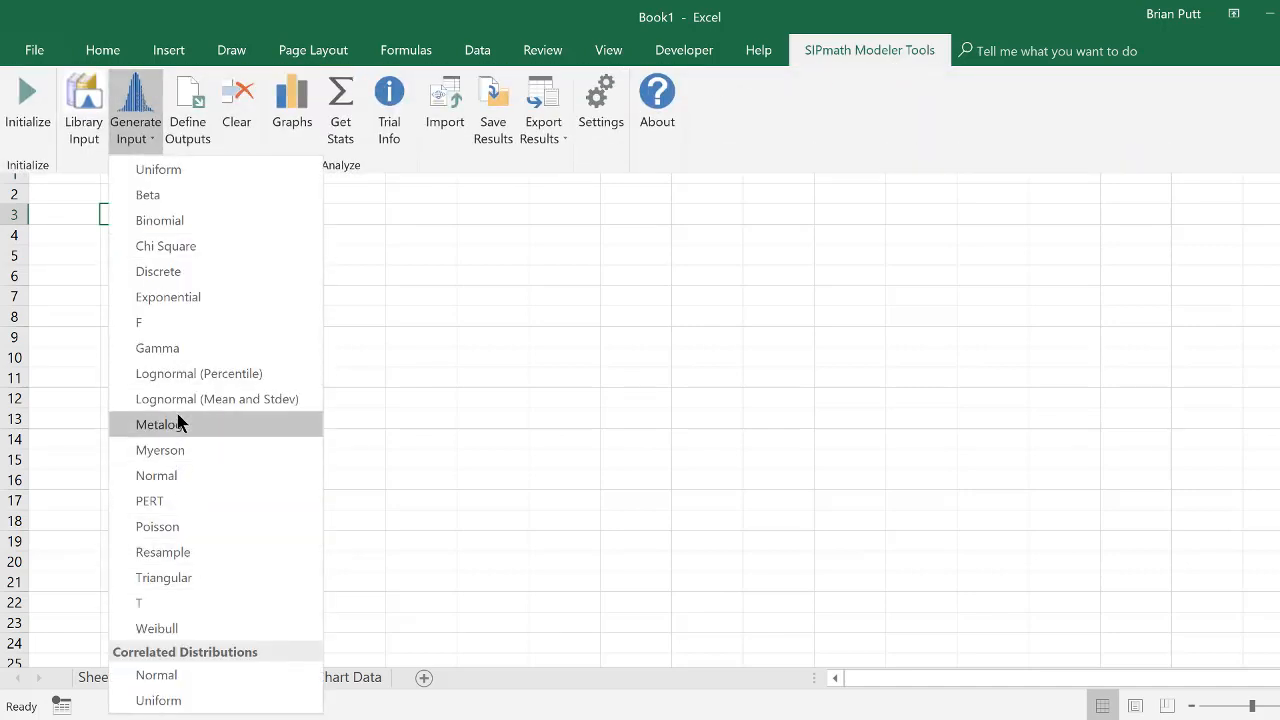
pyautogui.click(176, 437)
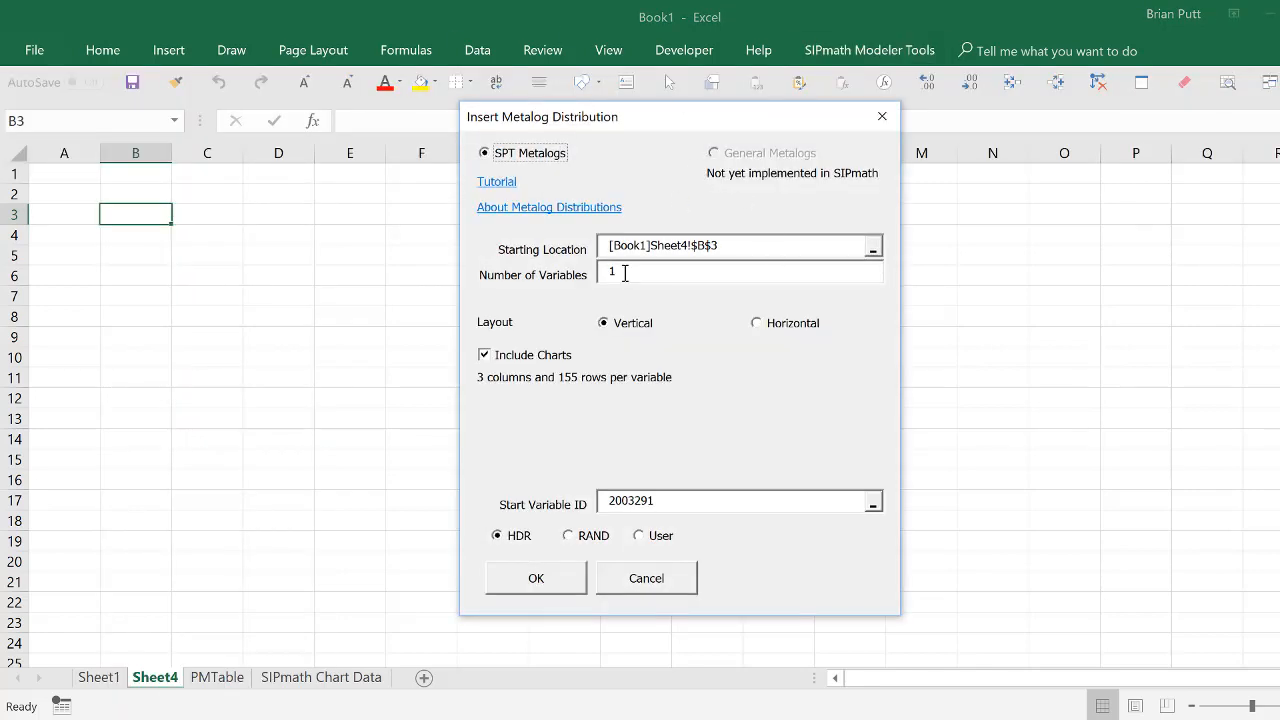
pyautogui.click(757, 323)
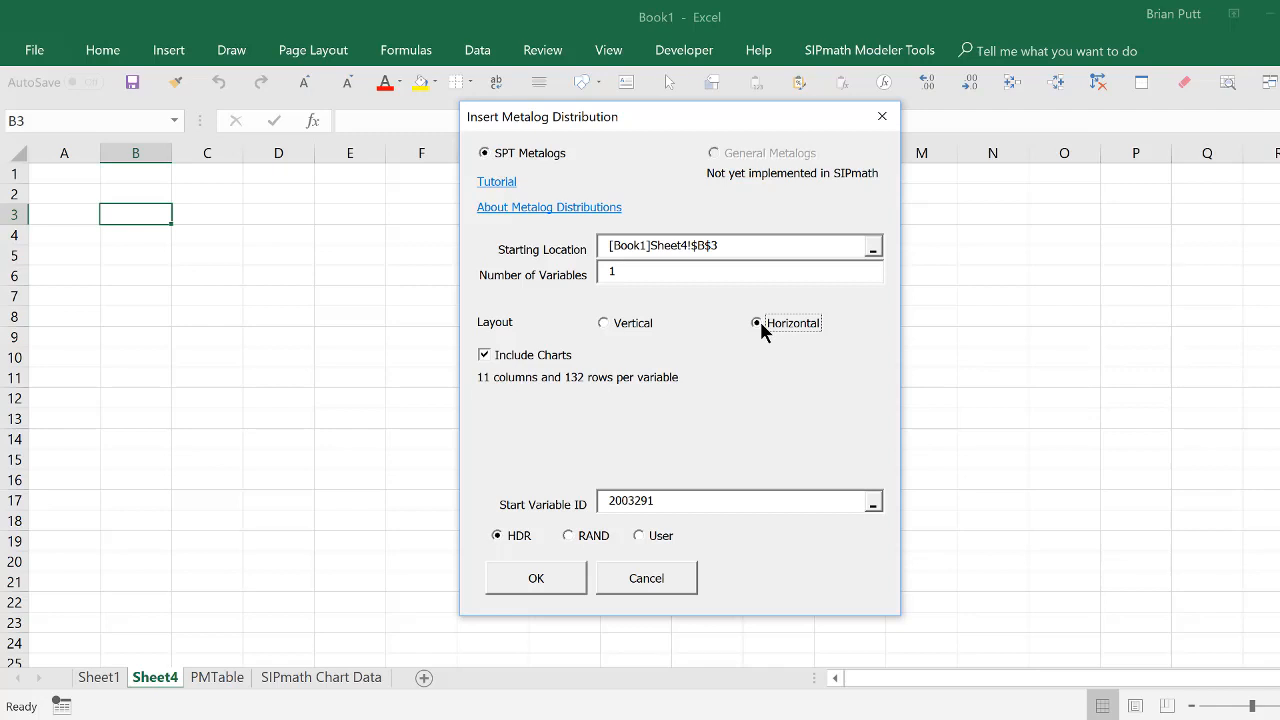
pyautogui.click(536, 580)
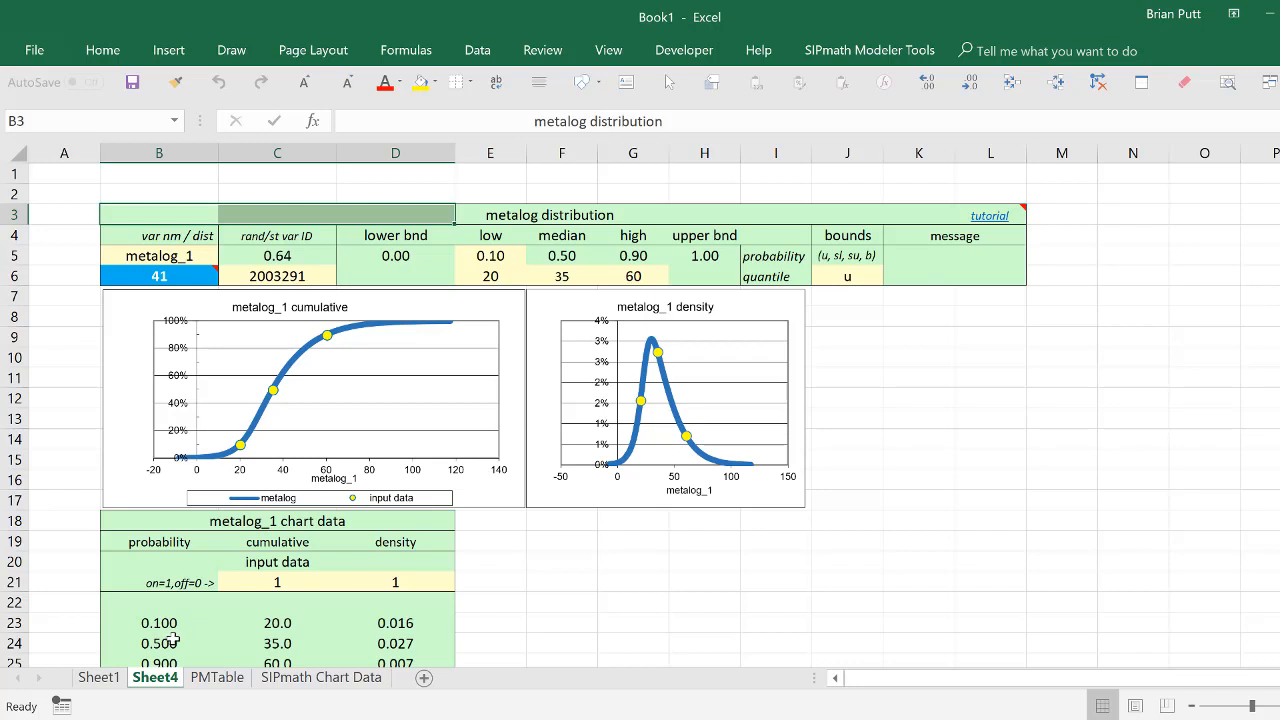
# Rename Sheet1 as Model and Sheet4 as Metalog.
pyautogui.click(117, 680)
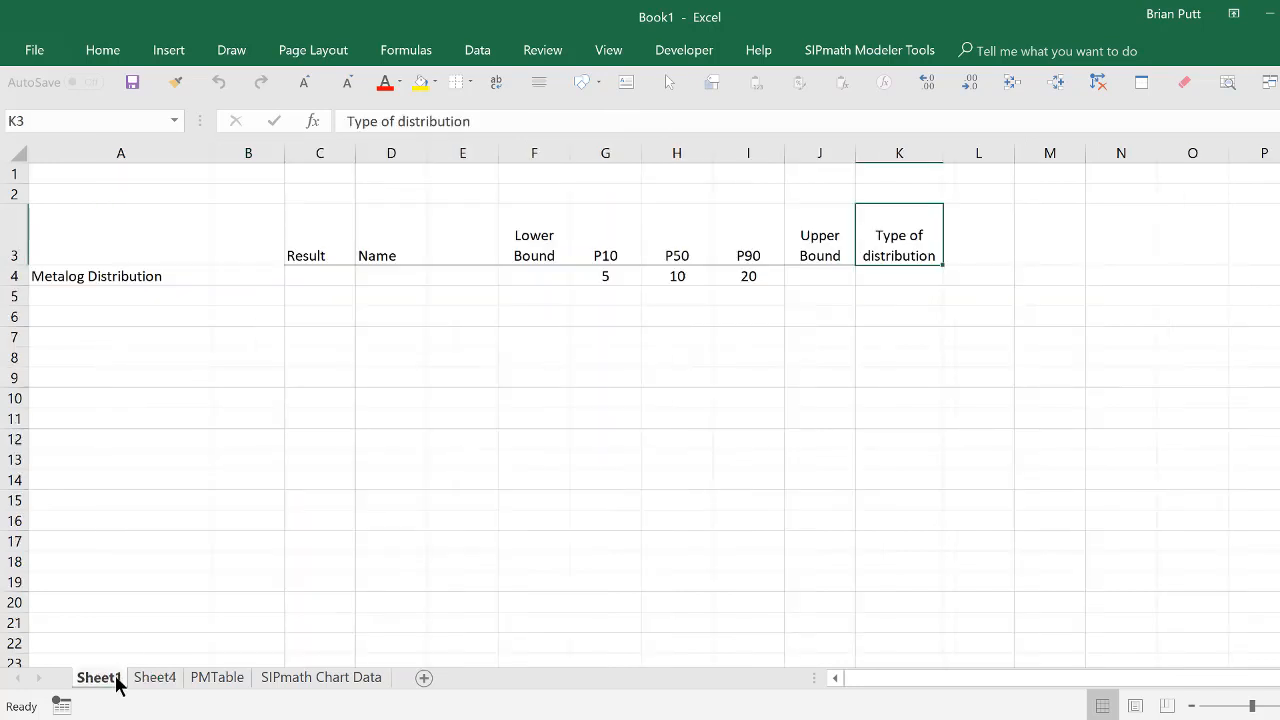
pyautogui.write('Model')
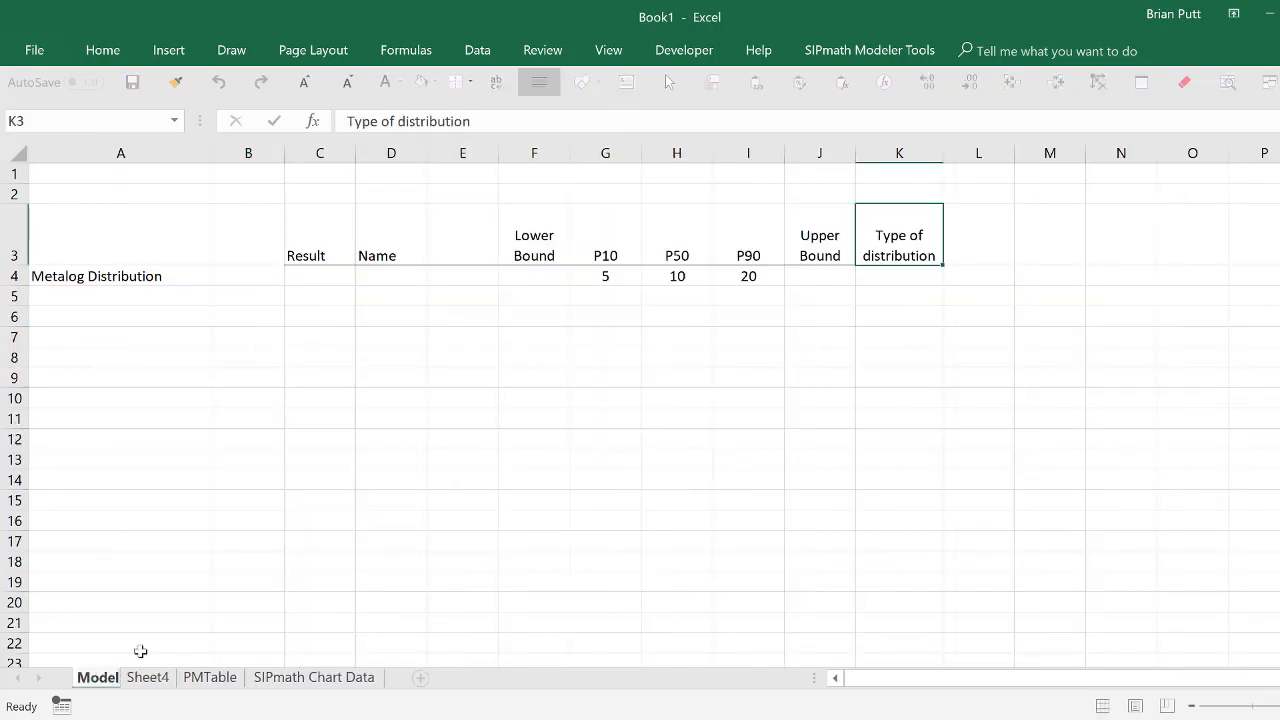
pyautogui.press('Return')
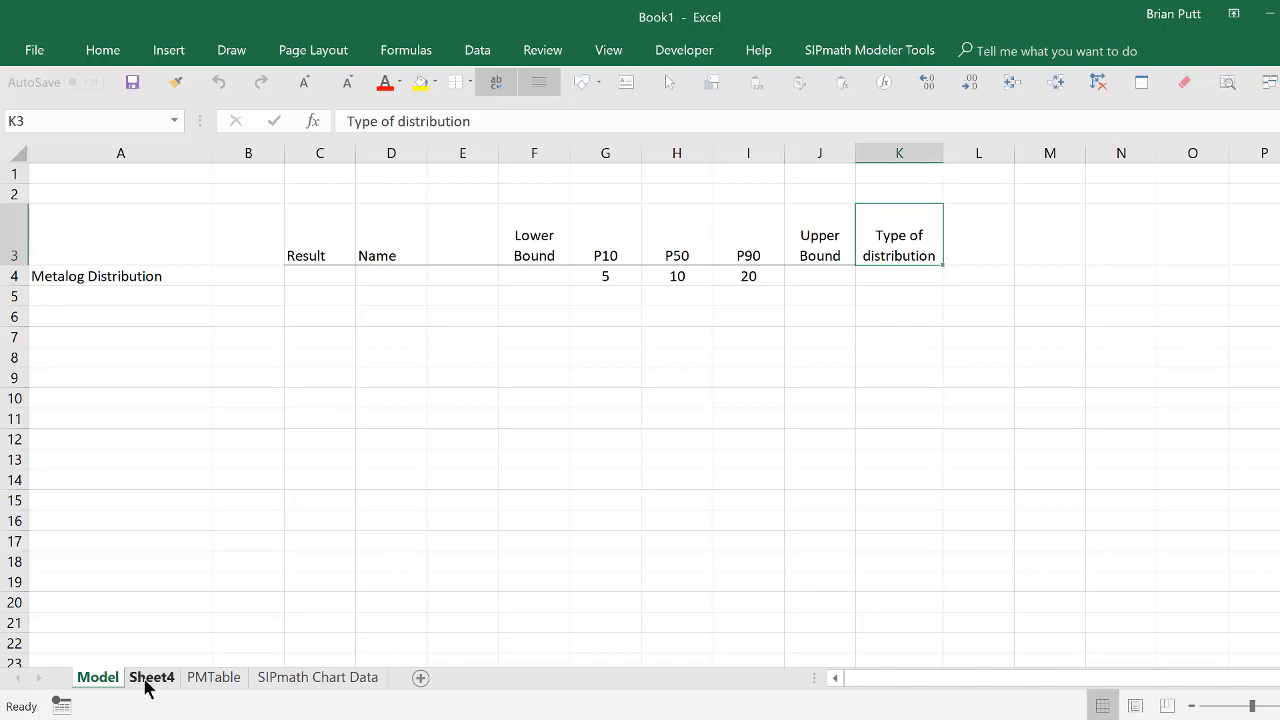
pyautogui.click(147, 683)
pyautogui.write('Metalog')
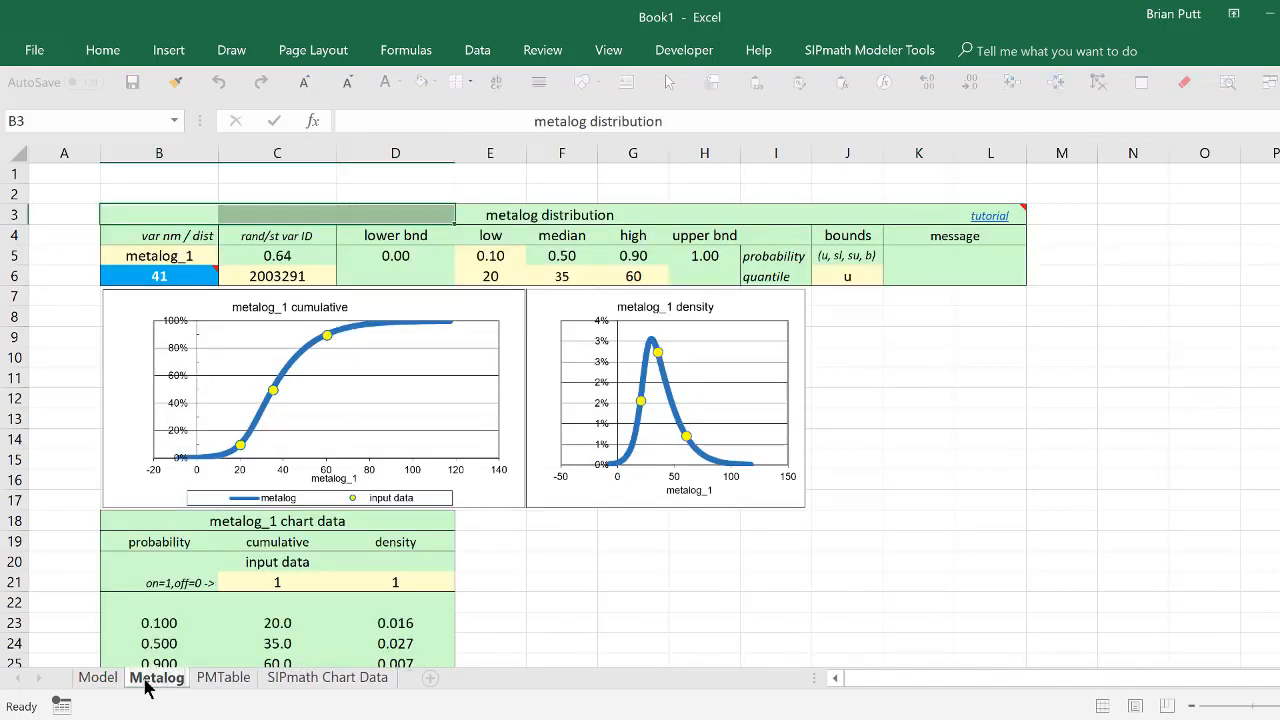
pyautogui.press('Return')
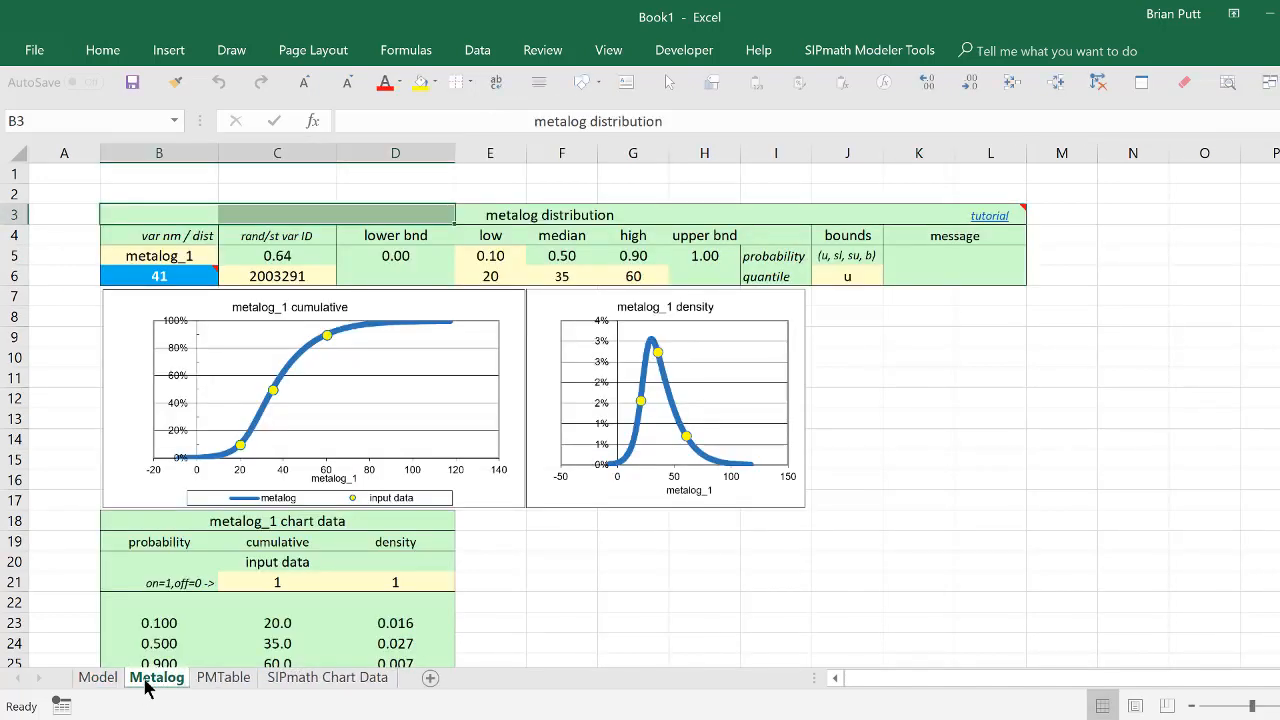
# Link the low, median and high quantiles in Metalog E6:G6 to the P10, P50 and P90 values in Model G4:I4.
pyautogui.click(485, 280)
pyautogui.write('=')
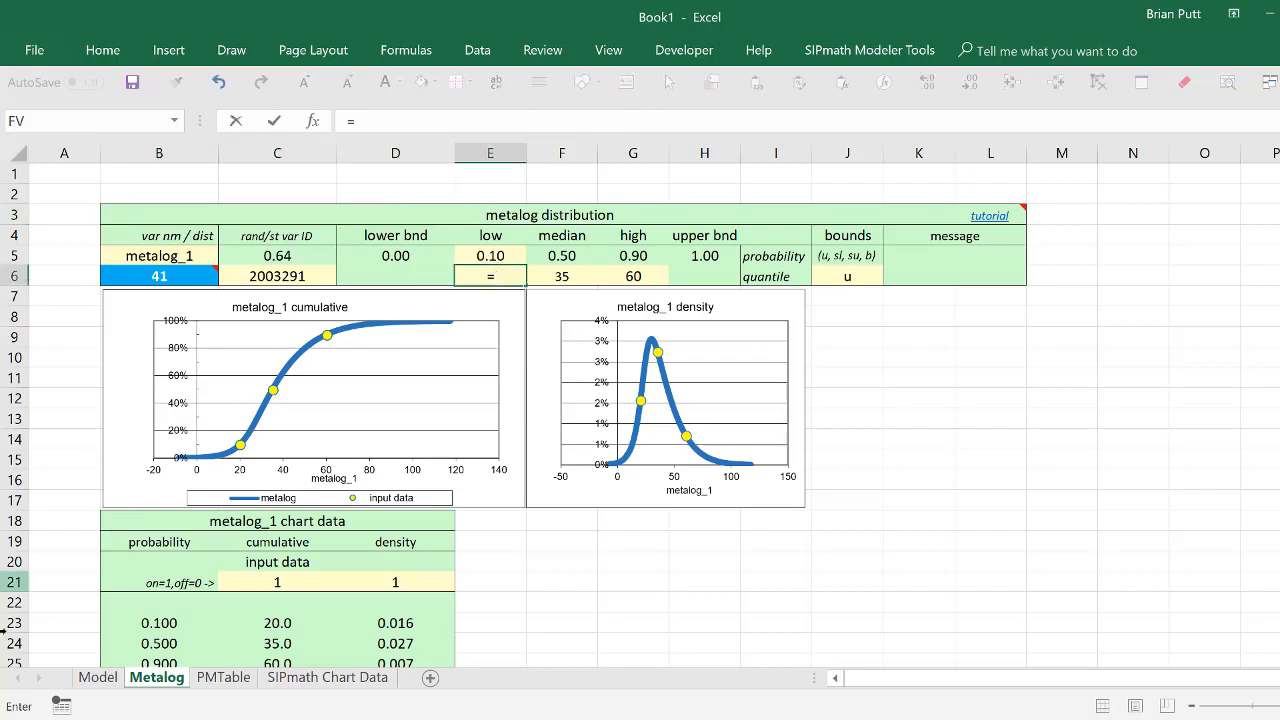
pyautogui.click(97, 678)
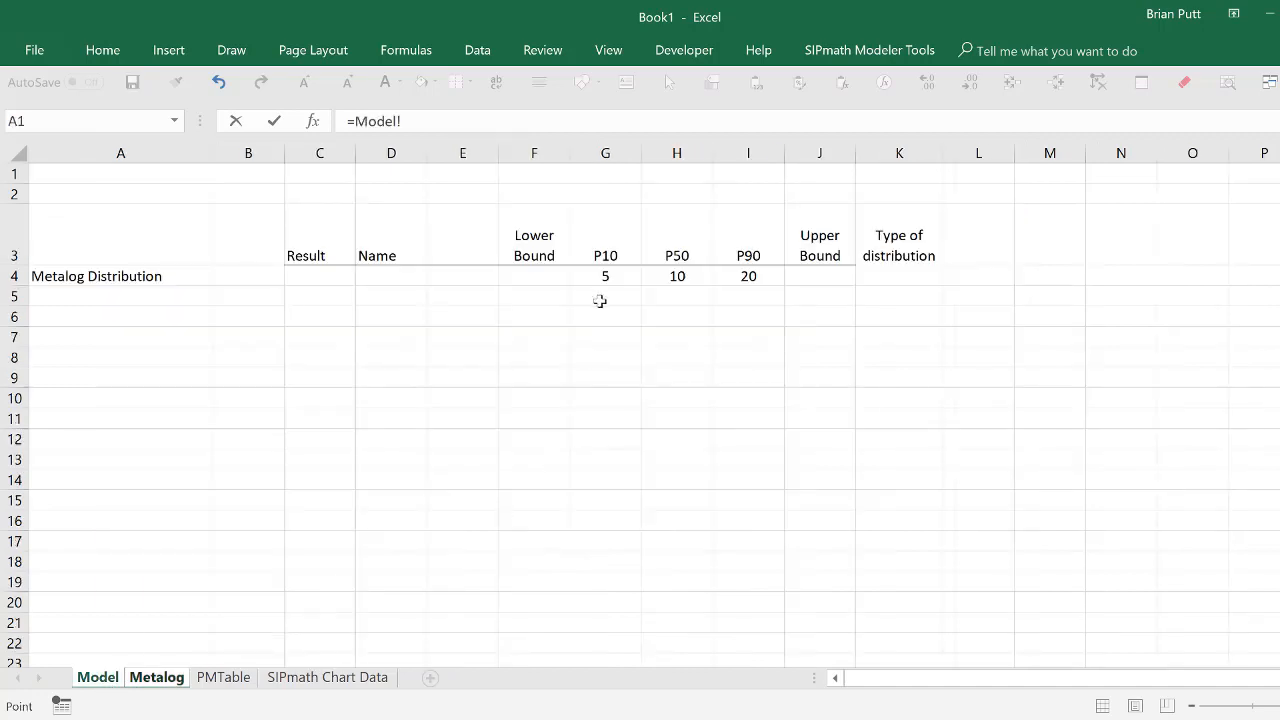
pyautogui.click(604, 278)
pyautogui.press('Return')
pyautogui.hotkey('ctrl', 'c')
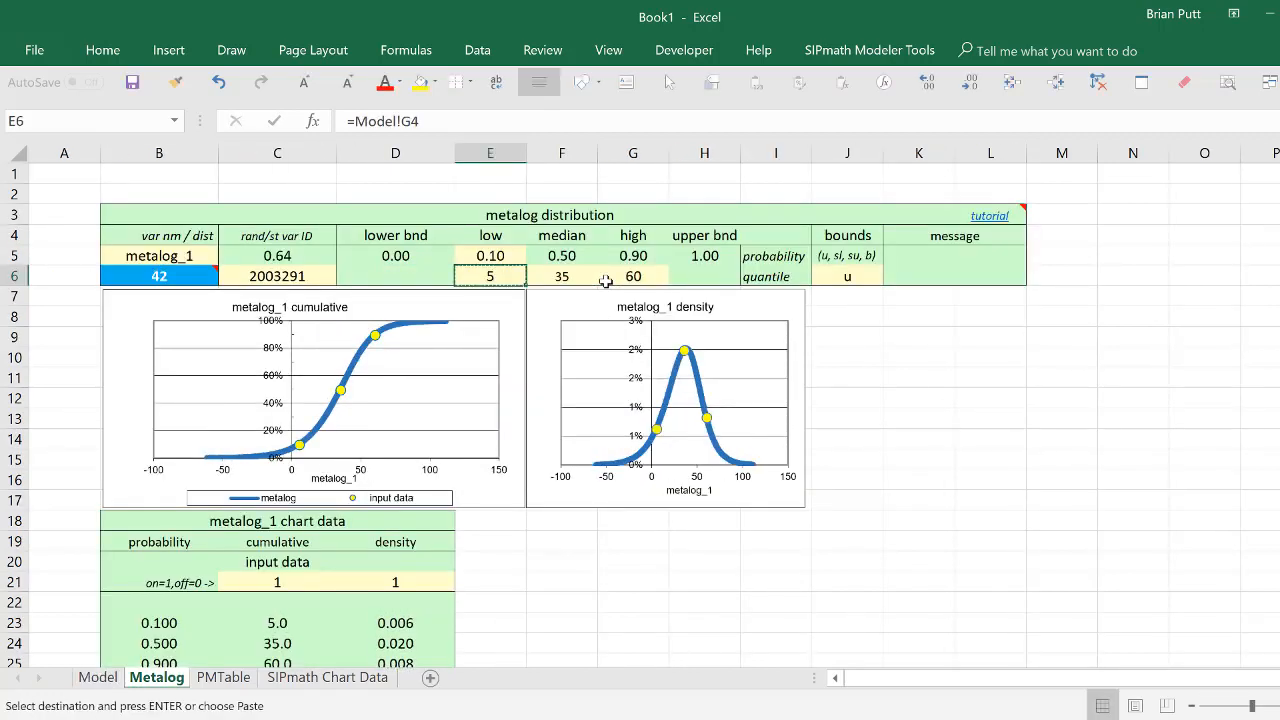
pyautogui.hotkey('shift', 'Right')
pyautogui.hotkey('shift', 'Right')
pyautogui.hotkey('ctrl', 'v')
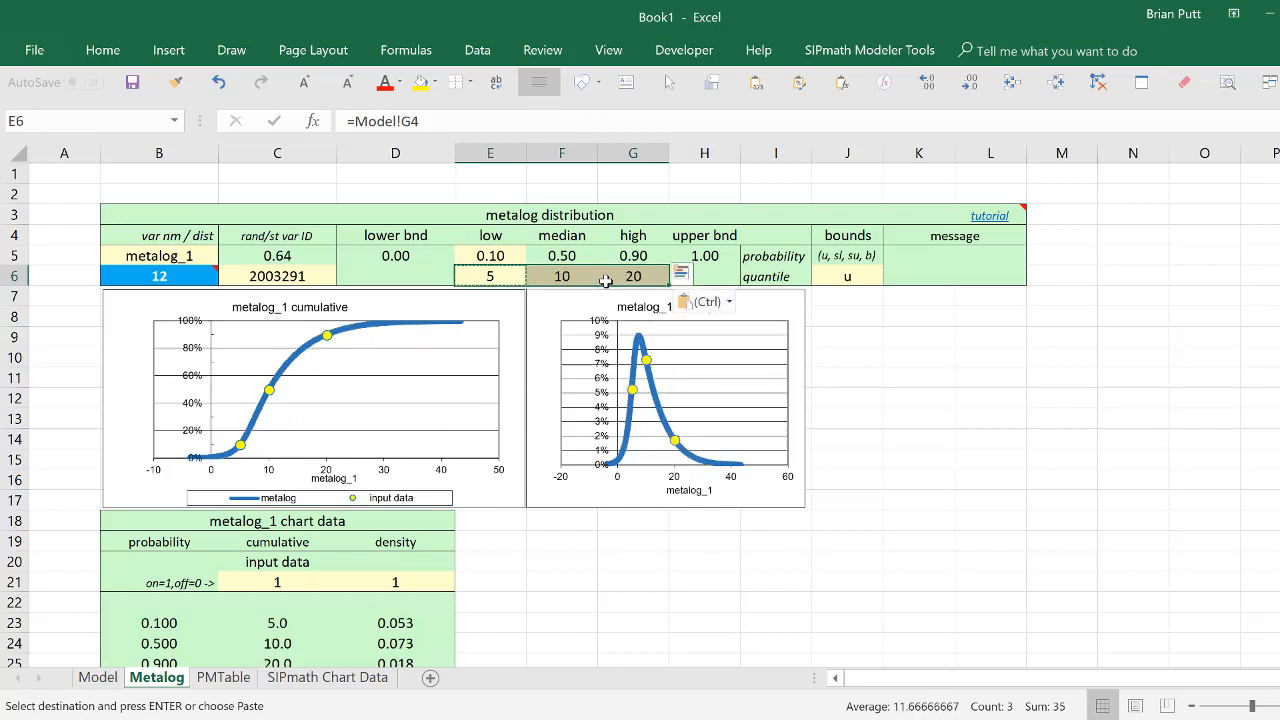
# Link the Result cell C4 on the Model sheet to the distribution cell Metalog!B6 and show it with one decimal place.
pyautogui.click(99, 677)
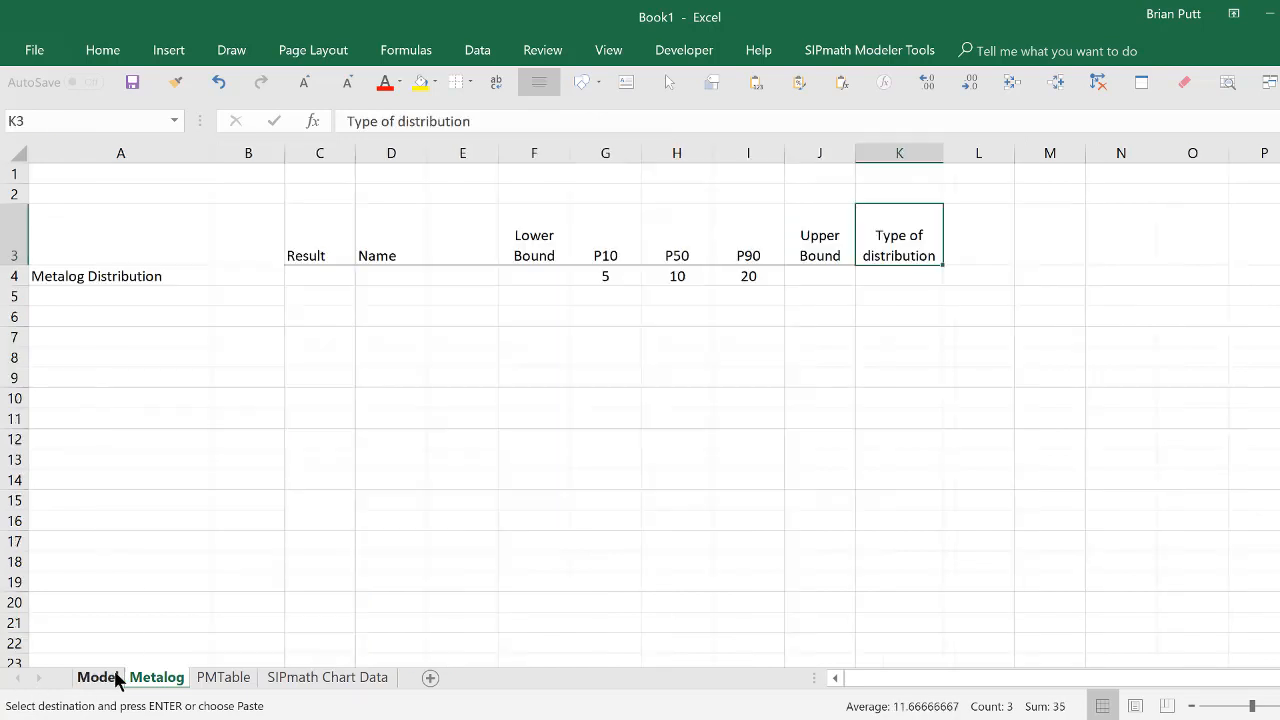
pyautogui.click(317, 283)
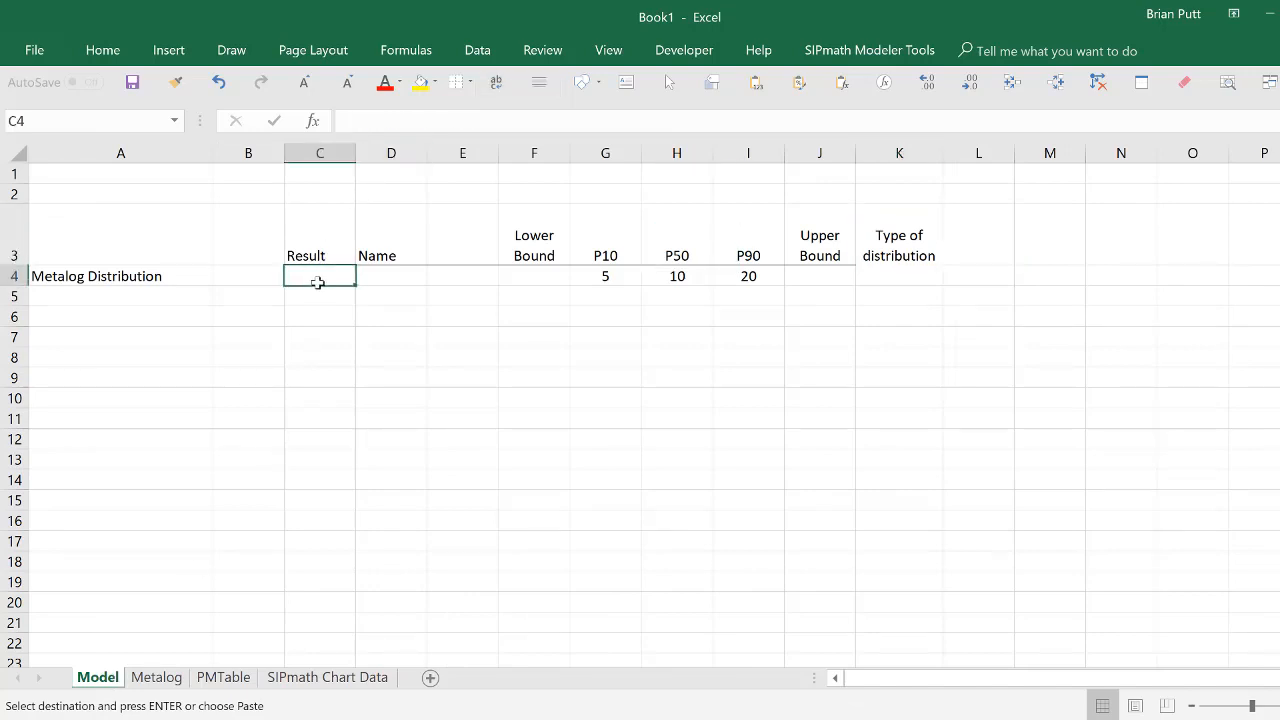
pyautogui.write('=')
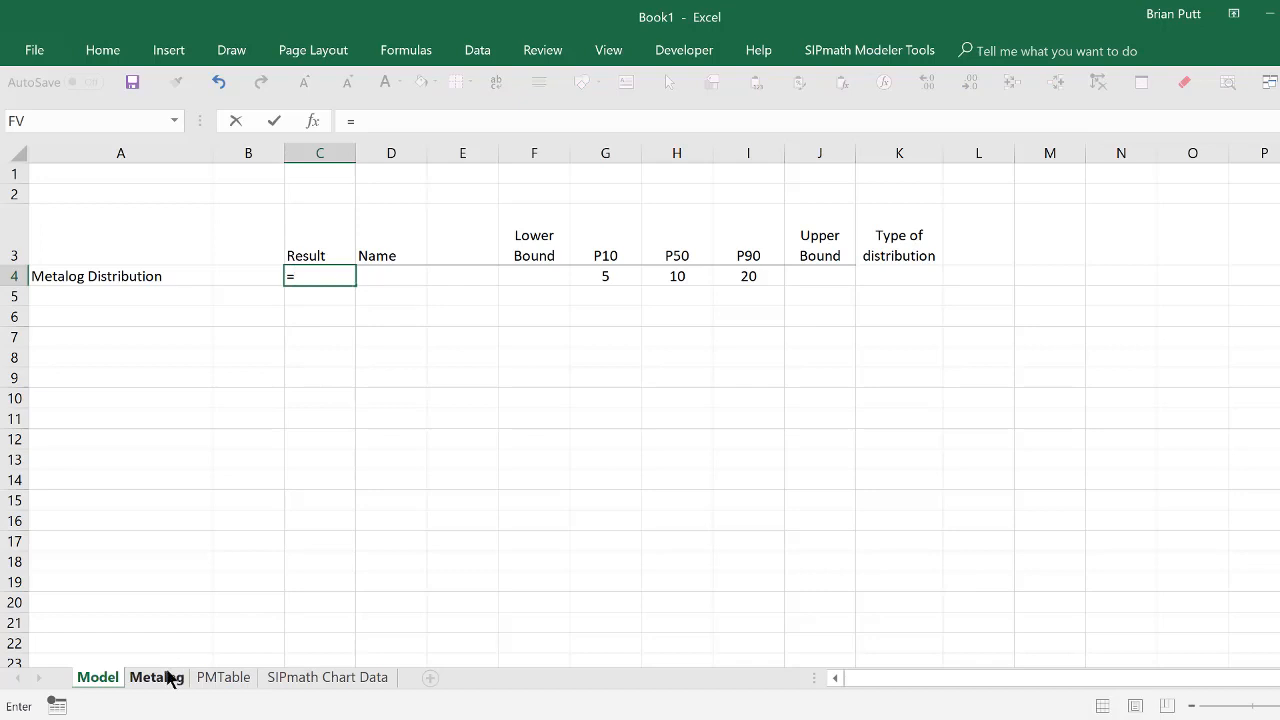
pyautogui.click(160, 679)
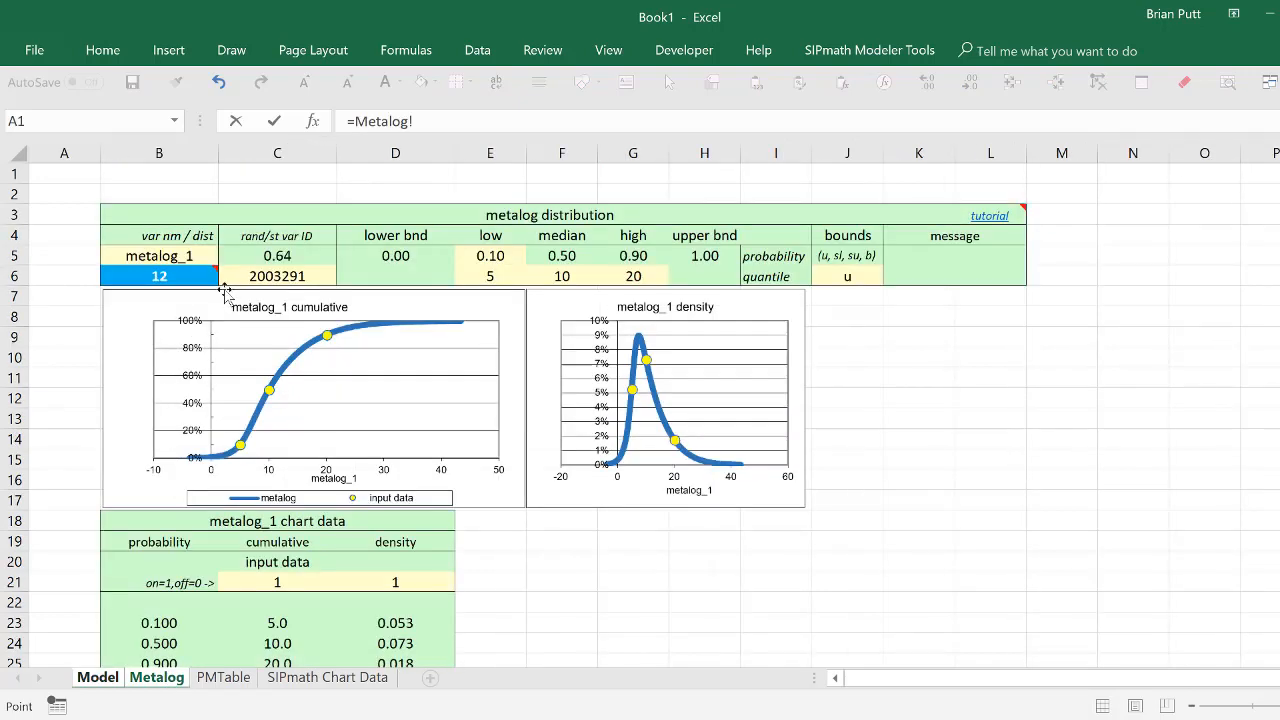
pyautogui.click(142, 281)
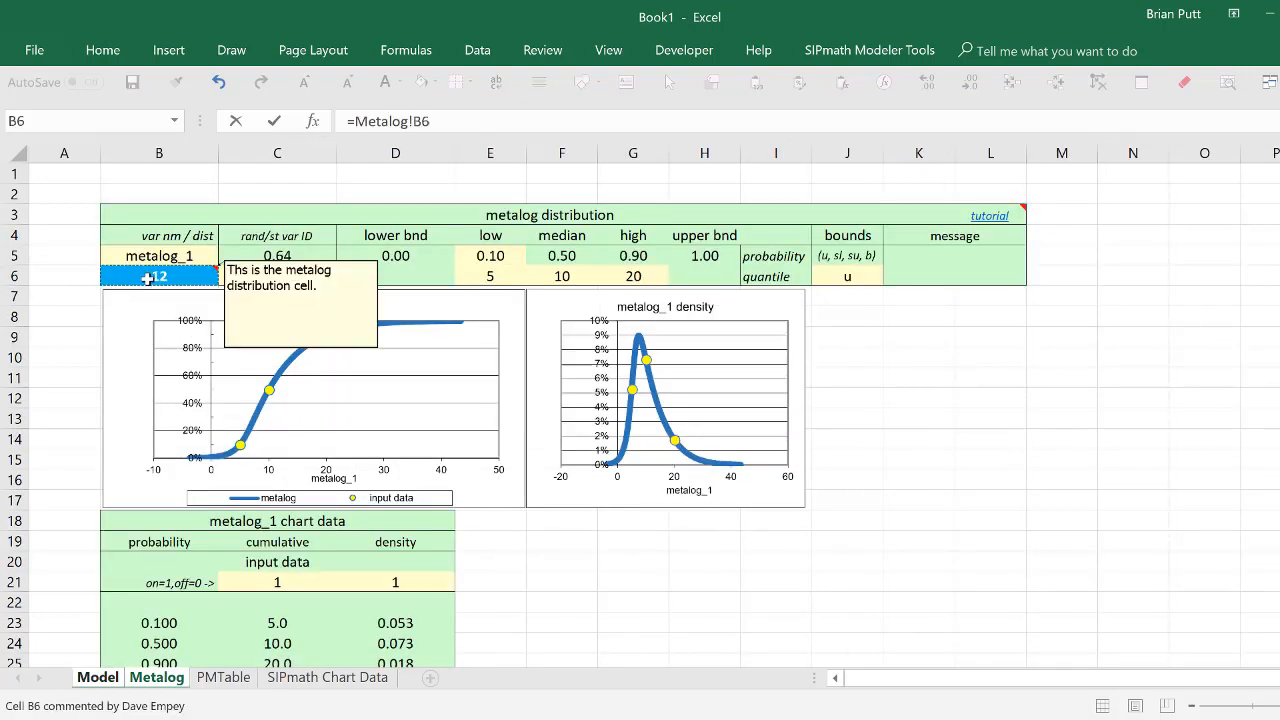
pyautogui.press('Return')
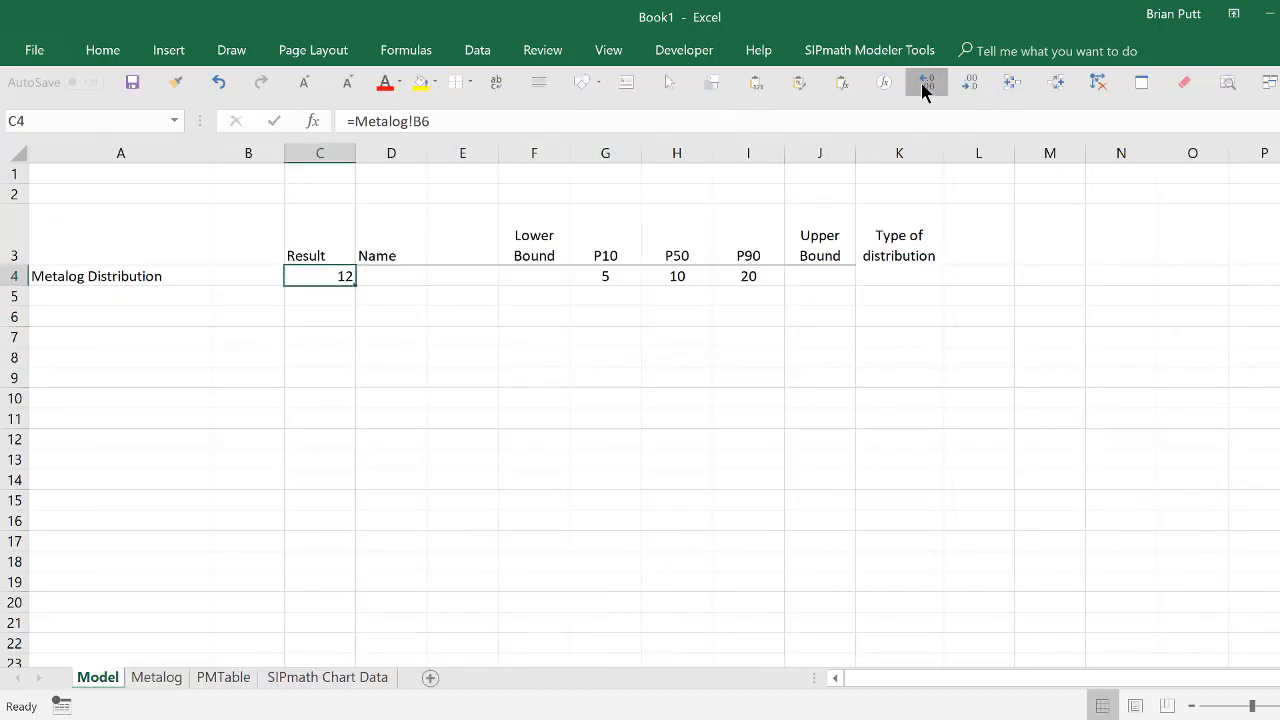
# Enter d_Metalog as the distribution's name in cell D4.
pyautogui.click(392, 284)
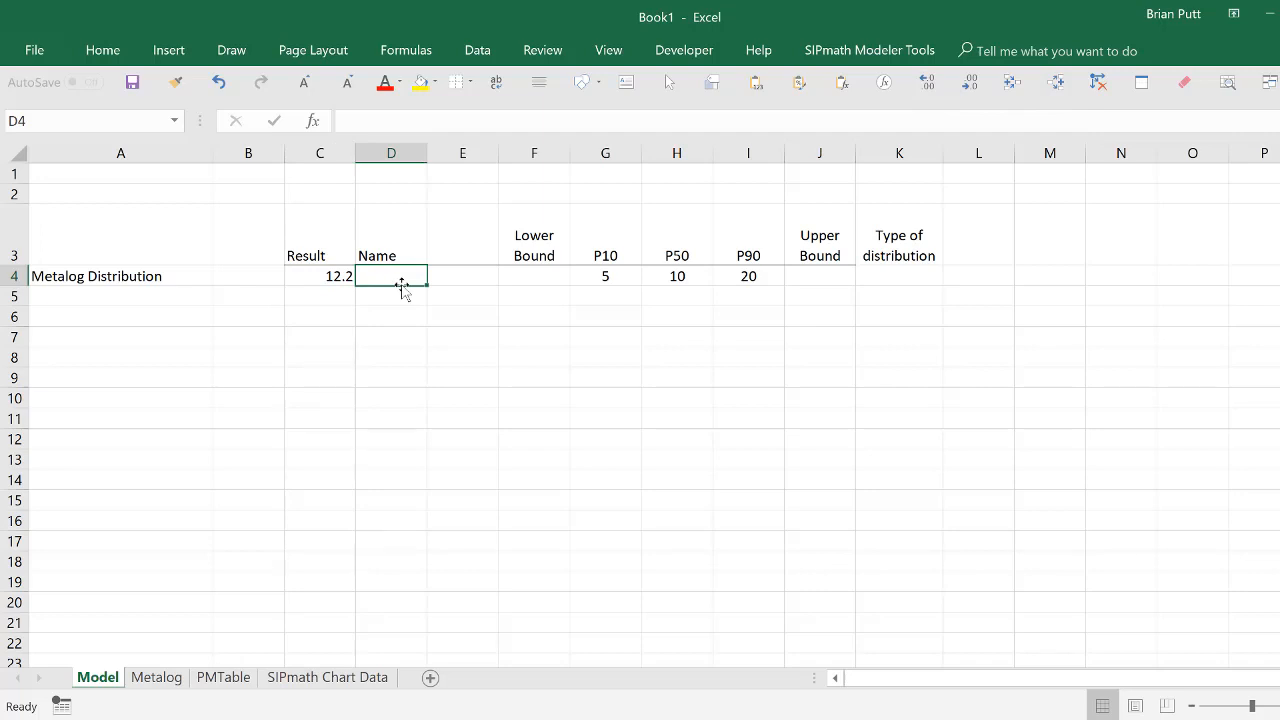
pyautogui.write('d_Metalog')
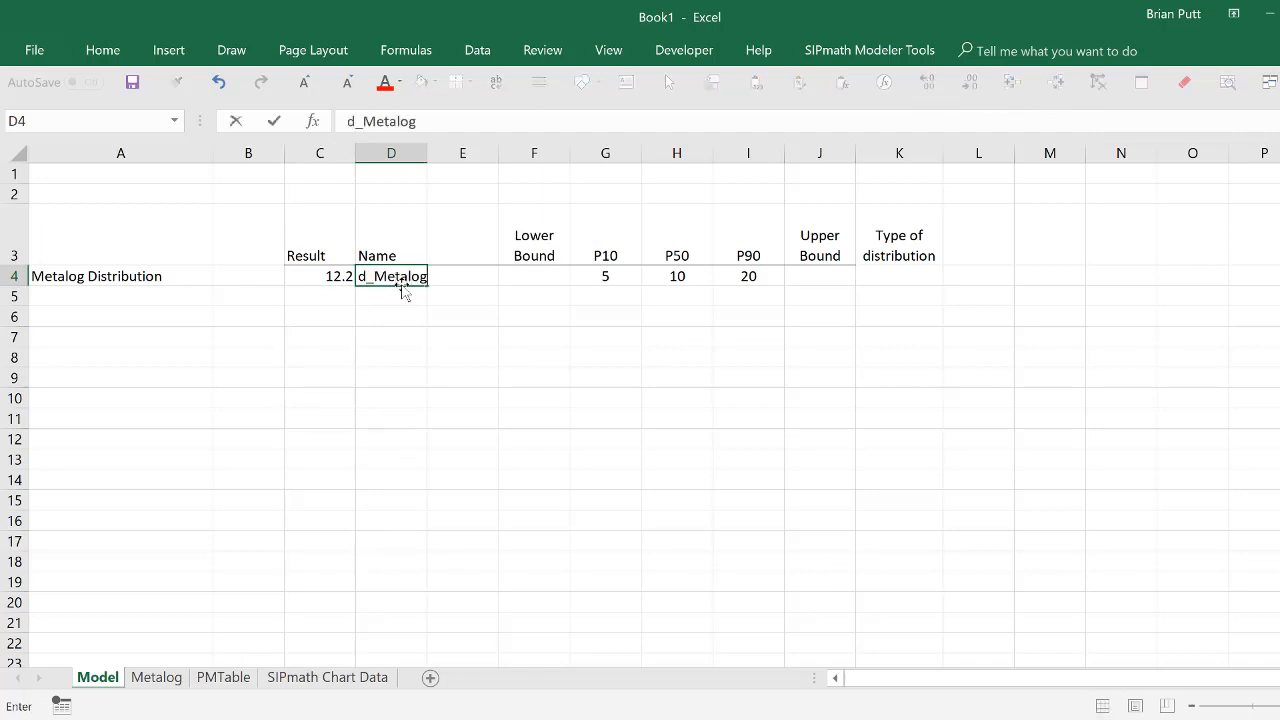
pyautogui.hotkey('ctrl', 'Return')
# Define result cell C4 as a SIPmath output named from D4, with its sparkline in C4.
pyautogui.press('Left')
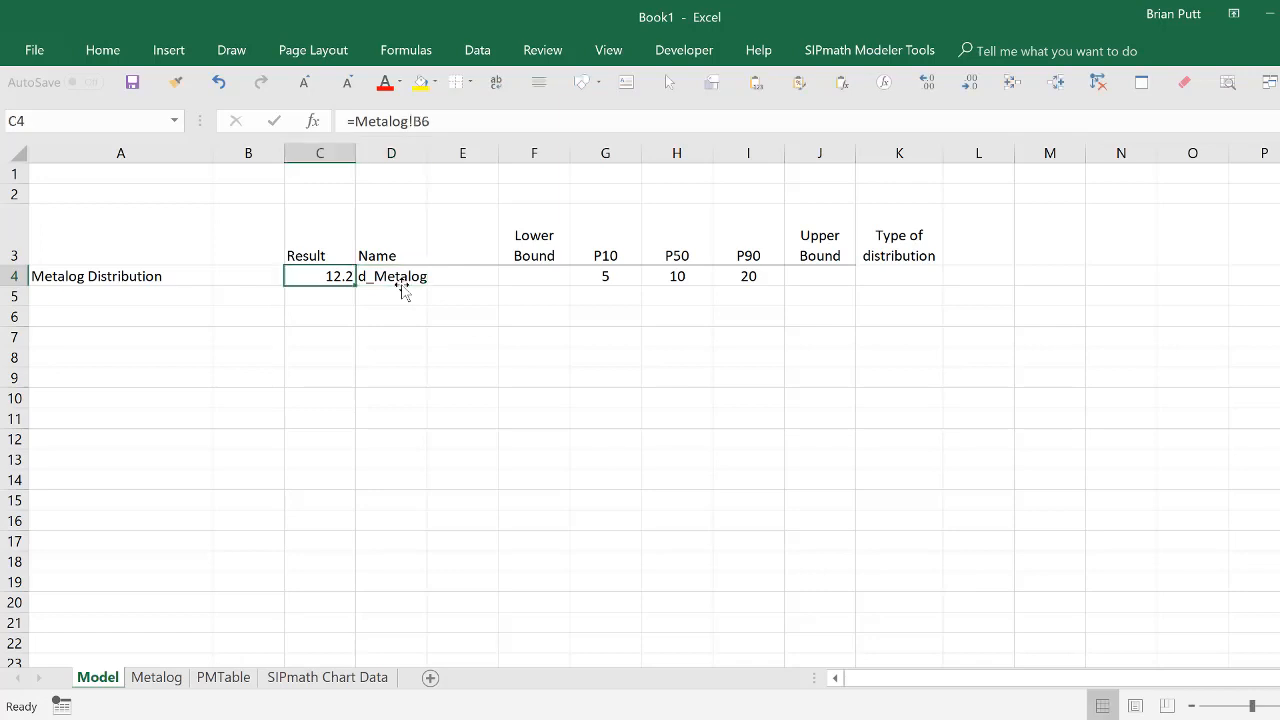
pyautogui.click(818, 50)
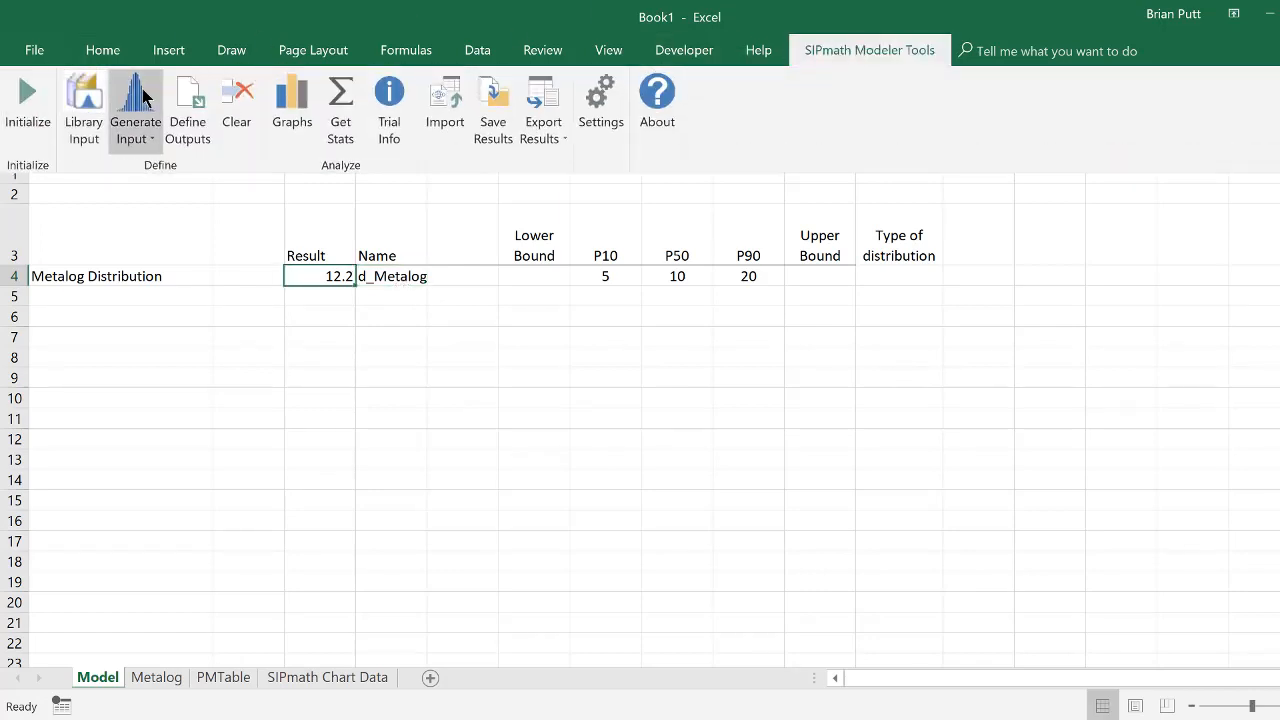
pyautogui.click(189, 112)
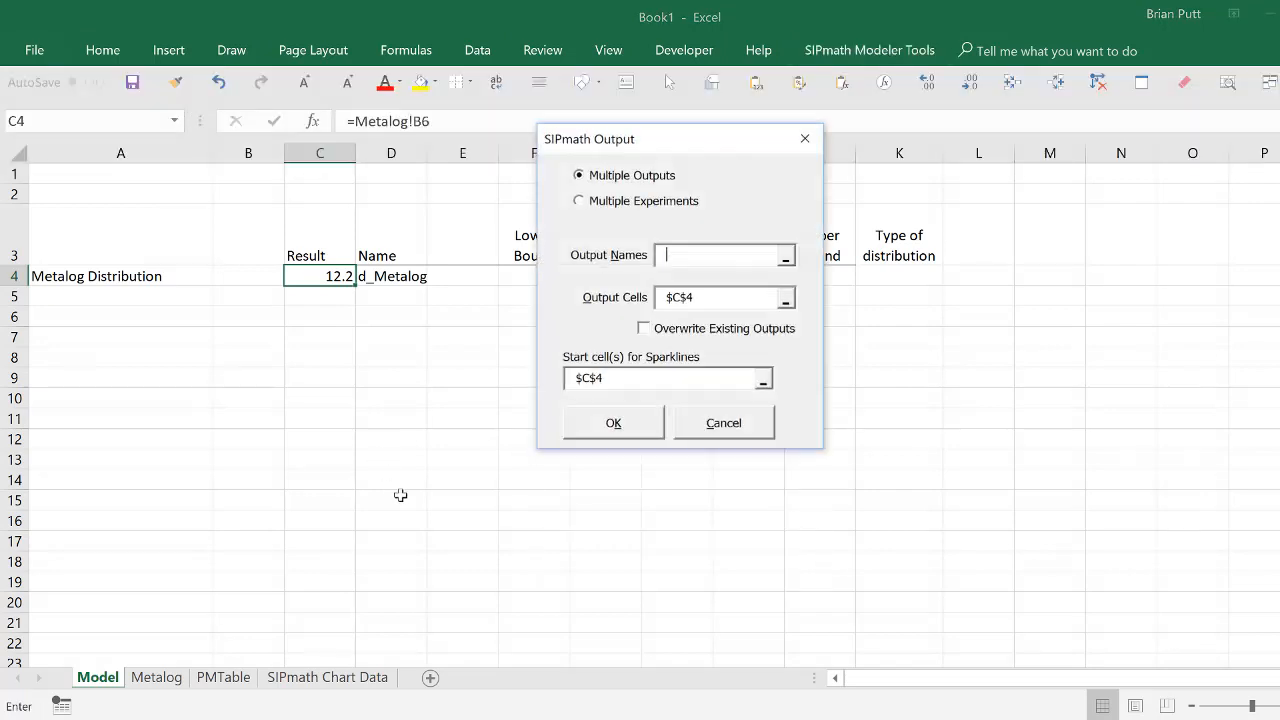
pyautogui.click(601, 422)
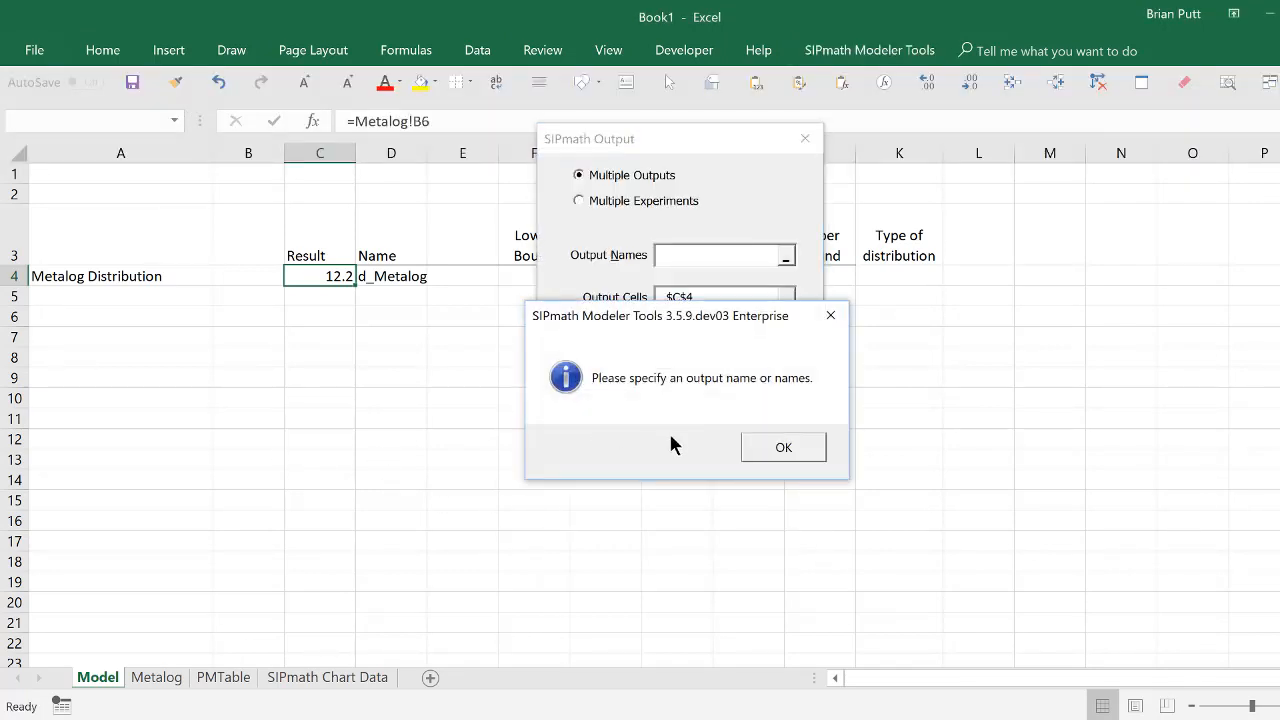
pyautogui.click(784, 447)
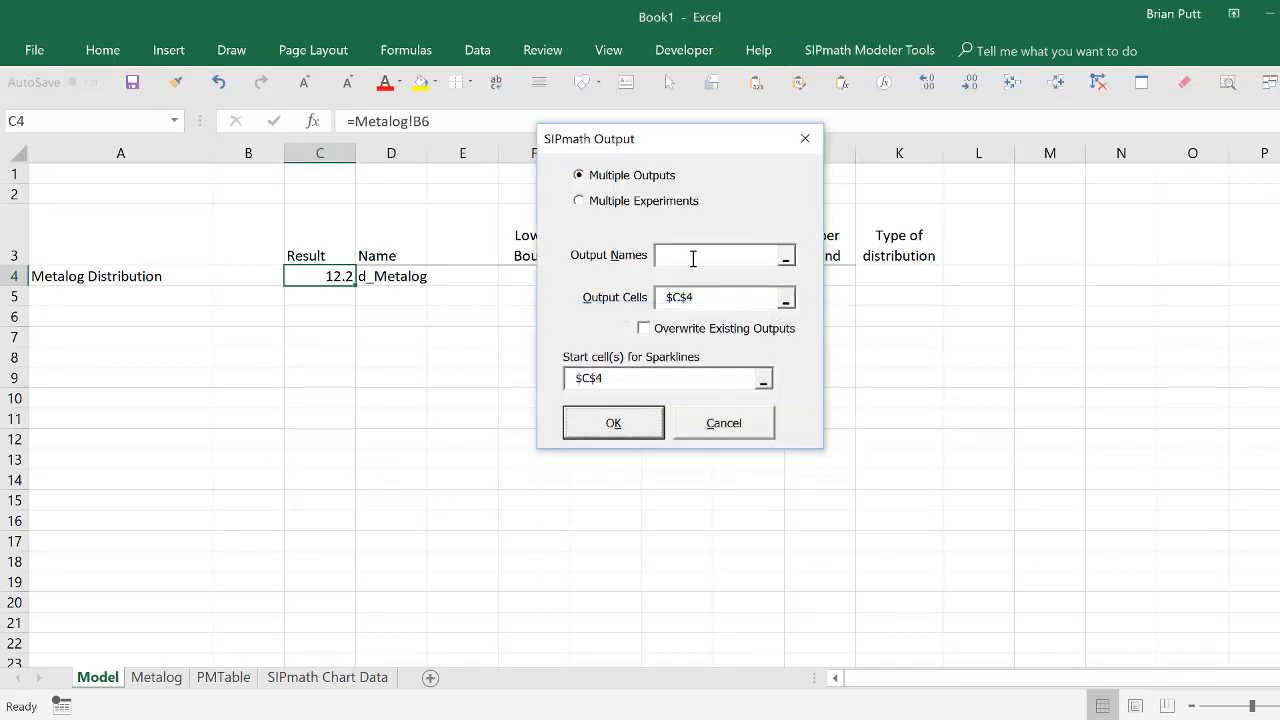
pyautogui.click(395, 277)
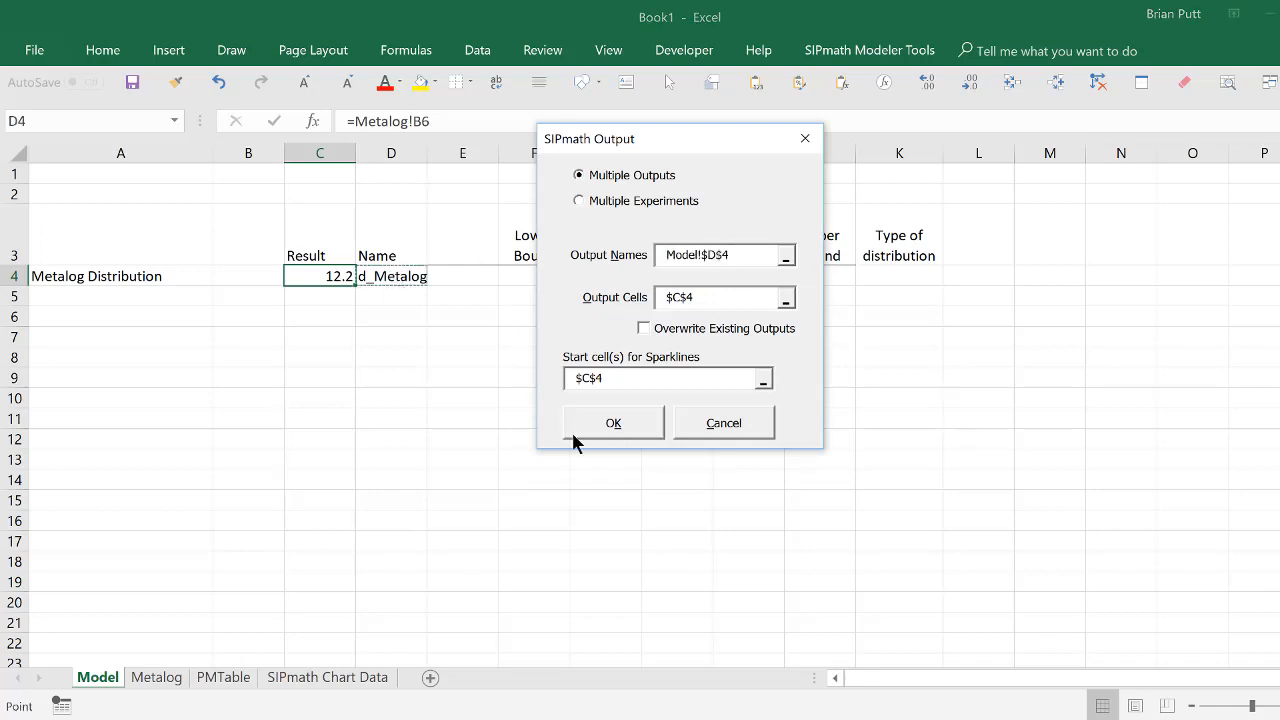
pyautogui.click(600, 422)
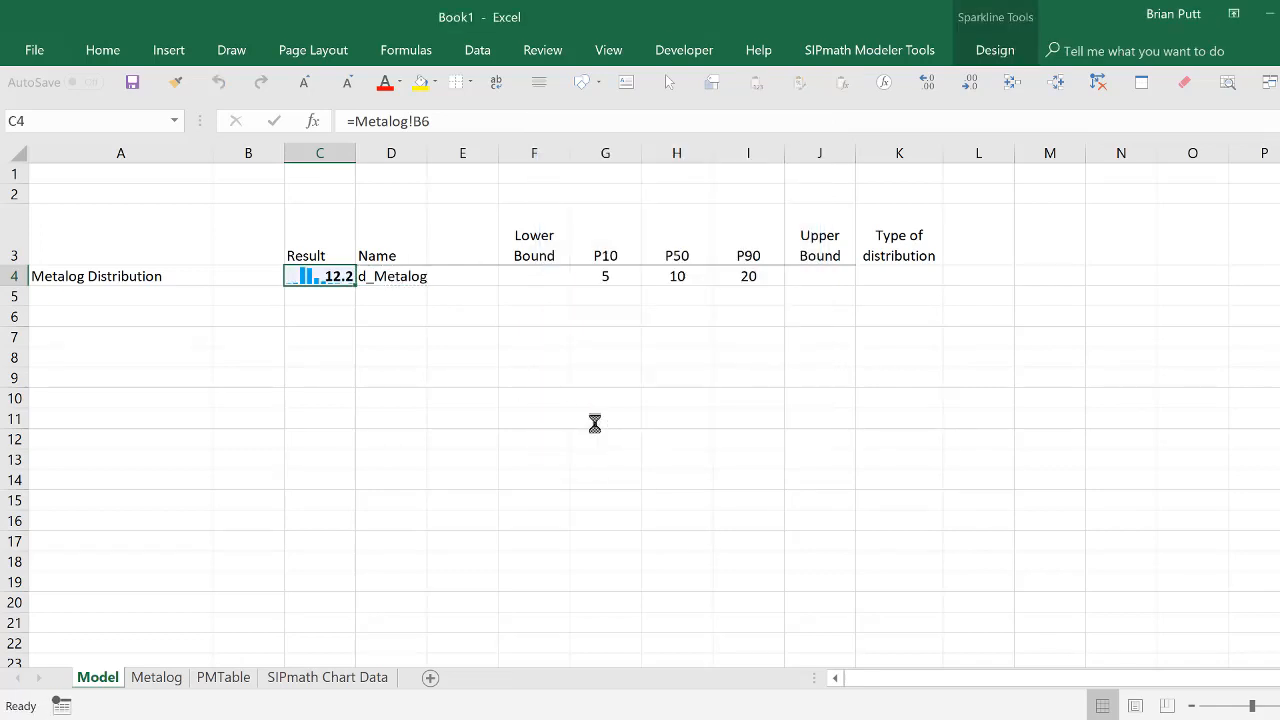
# Graph output C4 as Excel charts, with a histogram starting at A8 and a cumulative chart starting at J7, and place the cumulative chart beside the histogram.
pyautogui.click(850, 52)
pyautogui.click(293, 100)
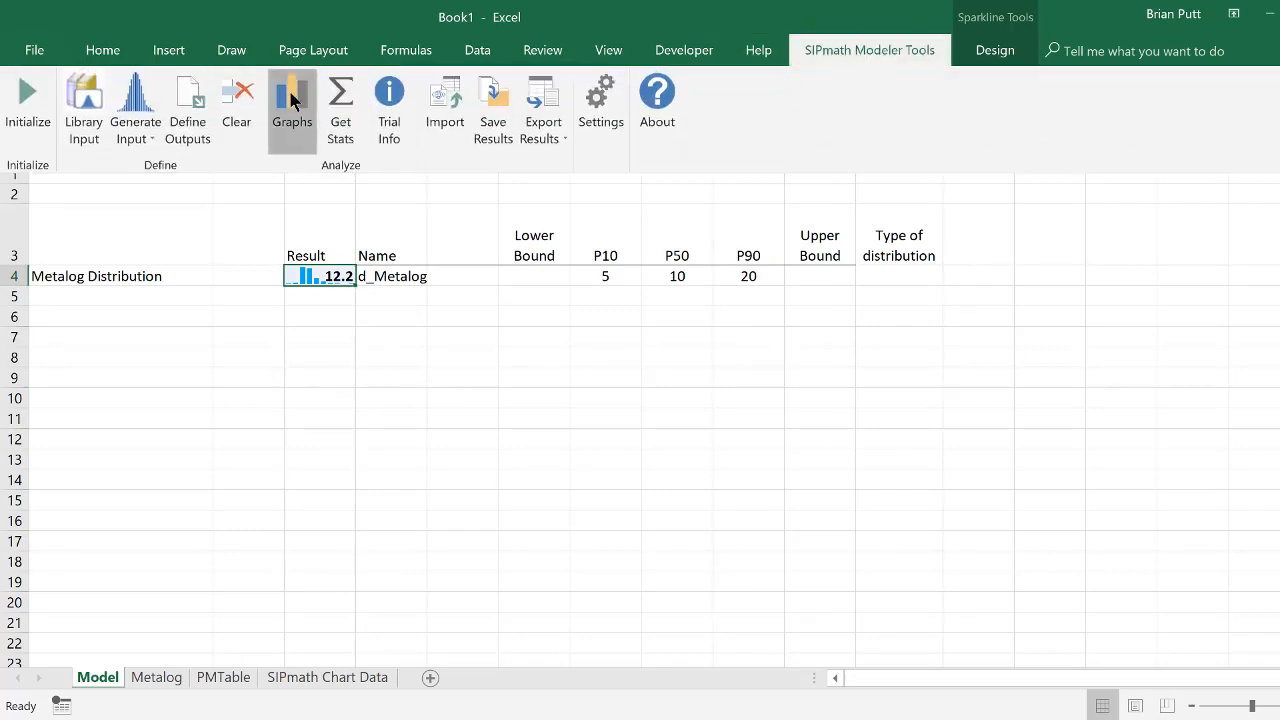
pyautogui.click(165, 356)
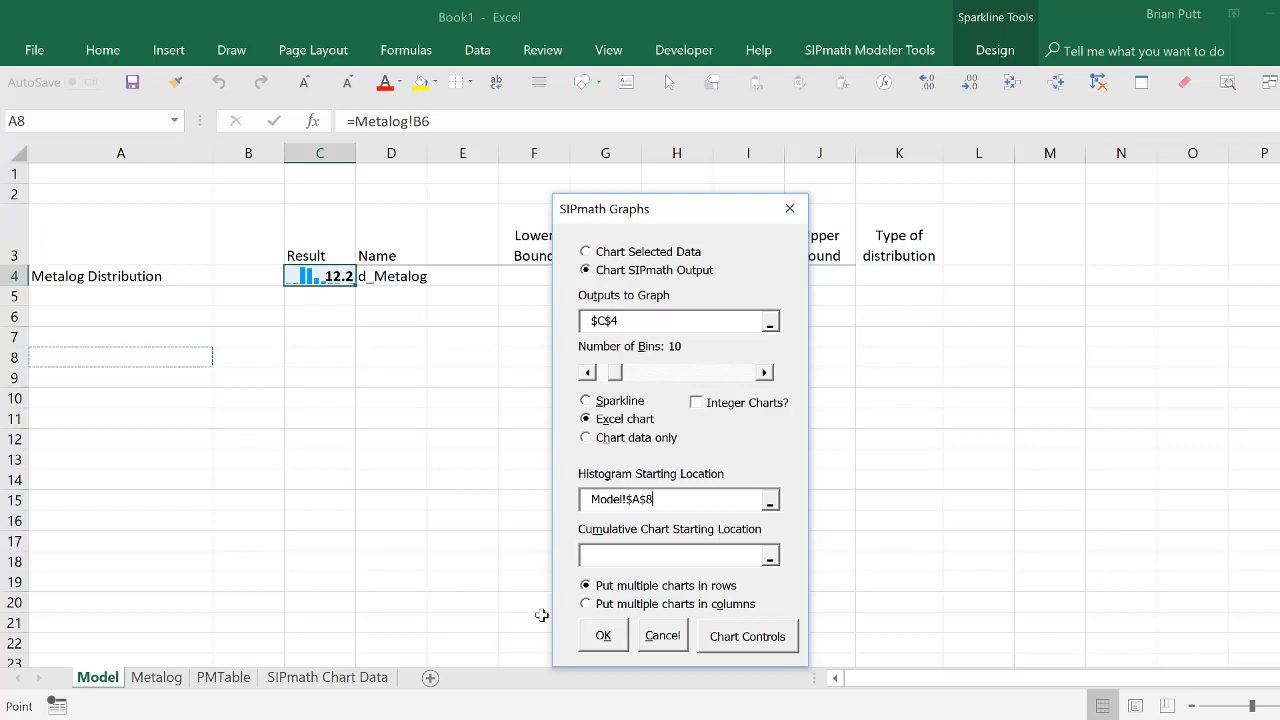
pyautogui.click(598, 554)
pyautogui.click(844, 332)
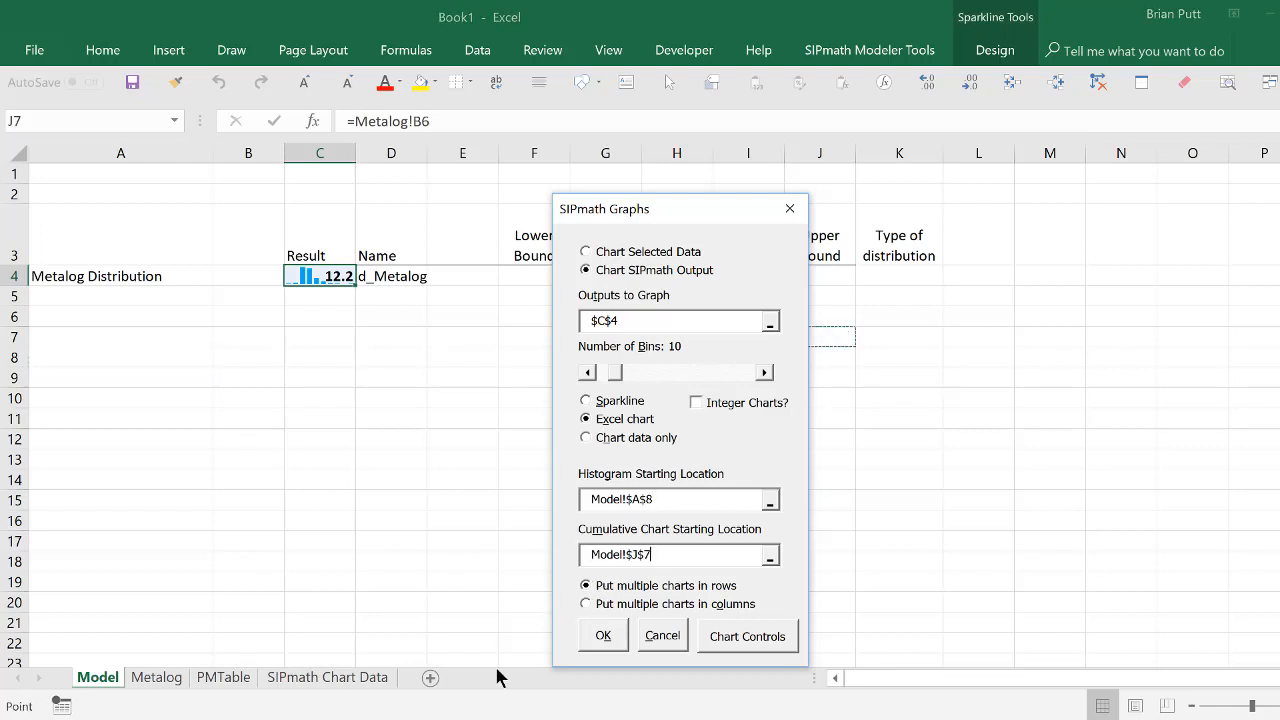
pyautogui.click(603, 636)
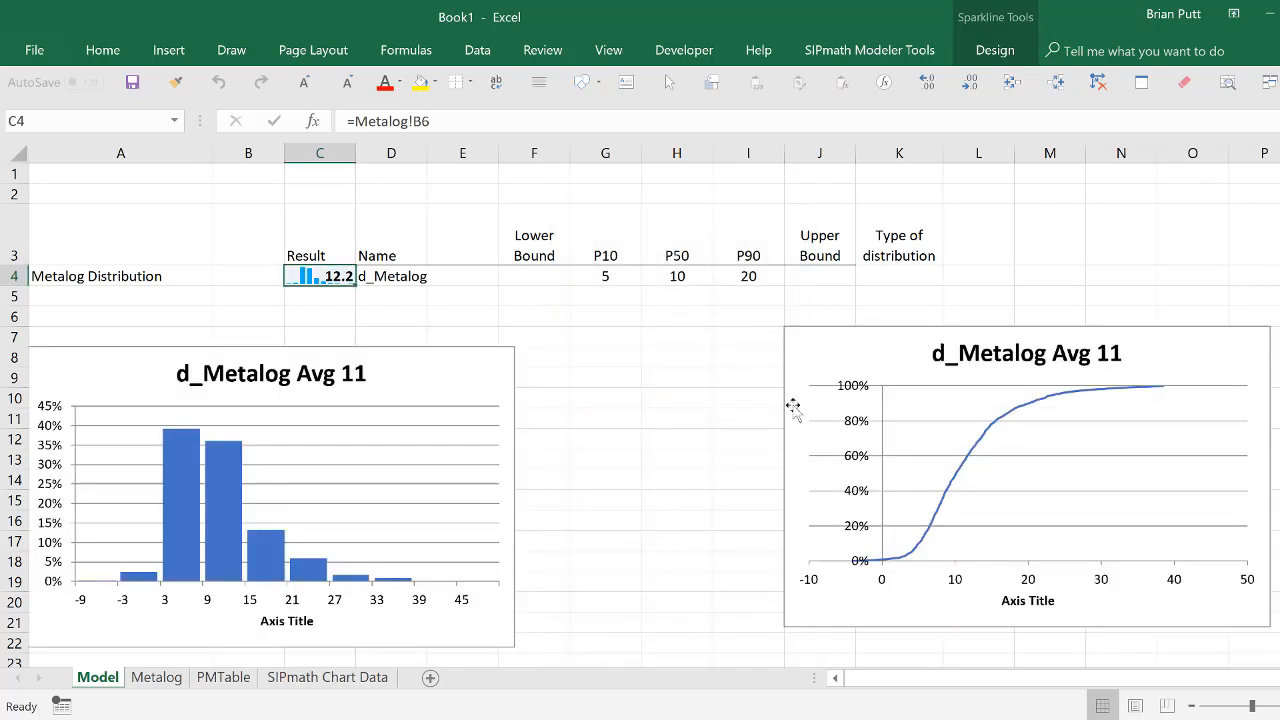
pyautogui.moveTo(855, 362); pyautogui.dragTo(600, 385)
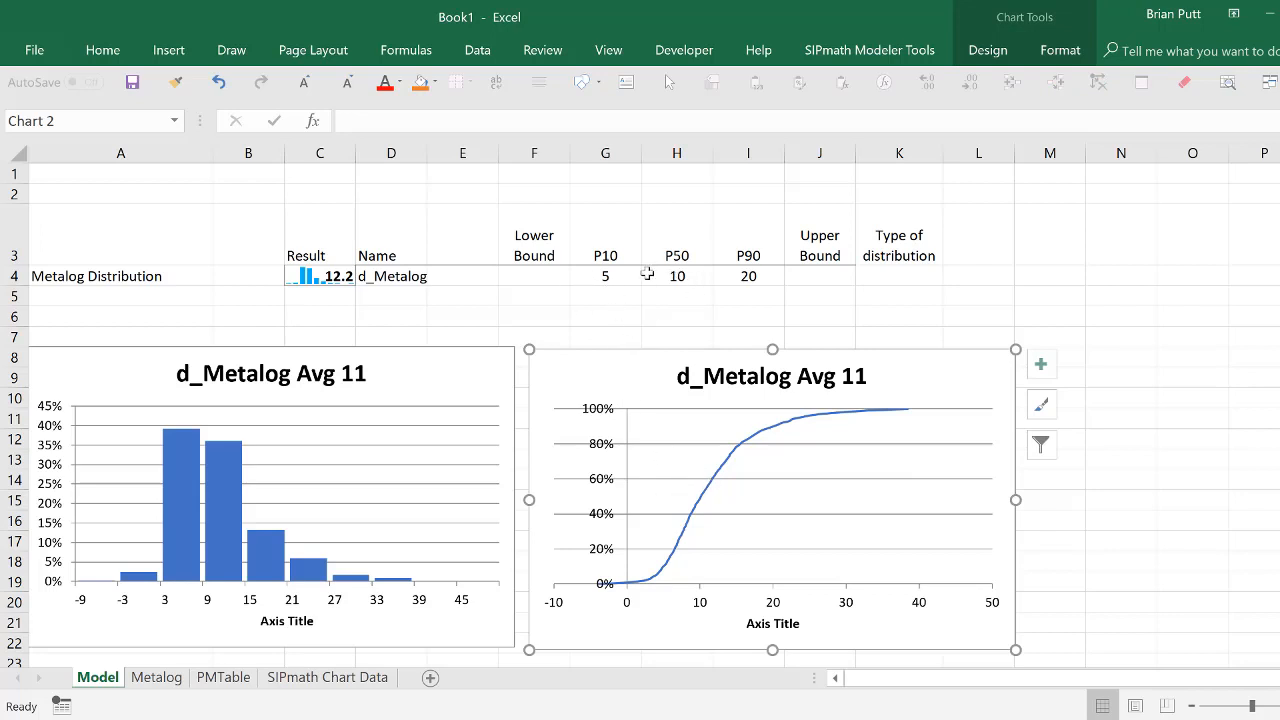
# Set the P90 value in I4 to 15.
pyautogui.click(750, 275)
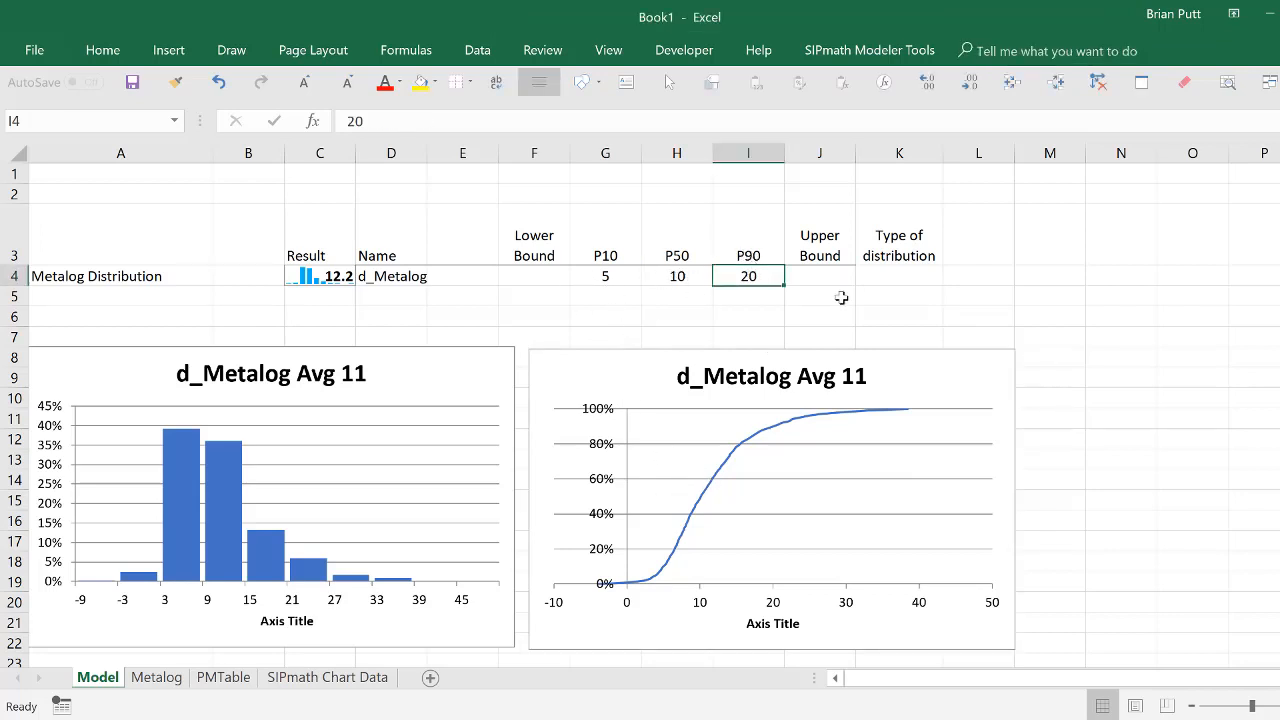
pyautogui.write('15')
pyautogui.hotkey('ctrl', 'Return')
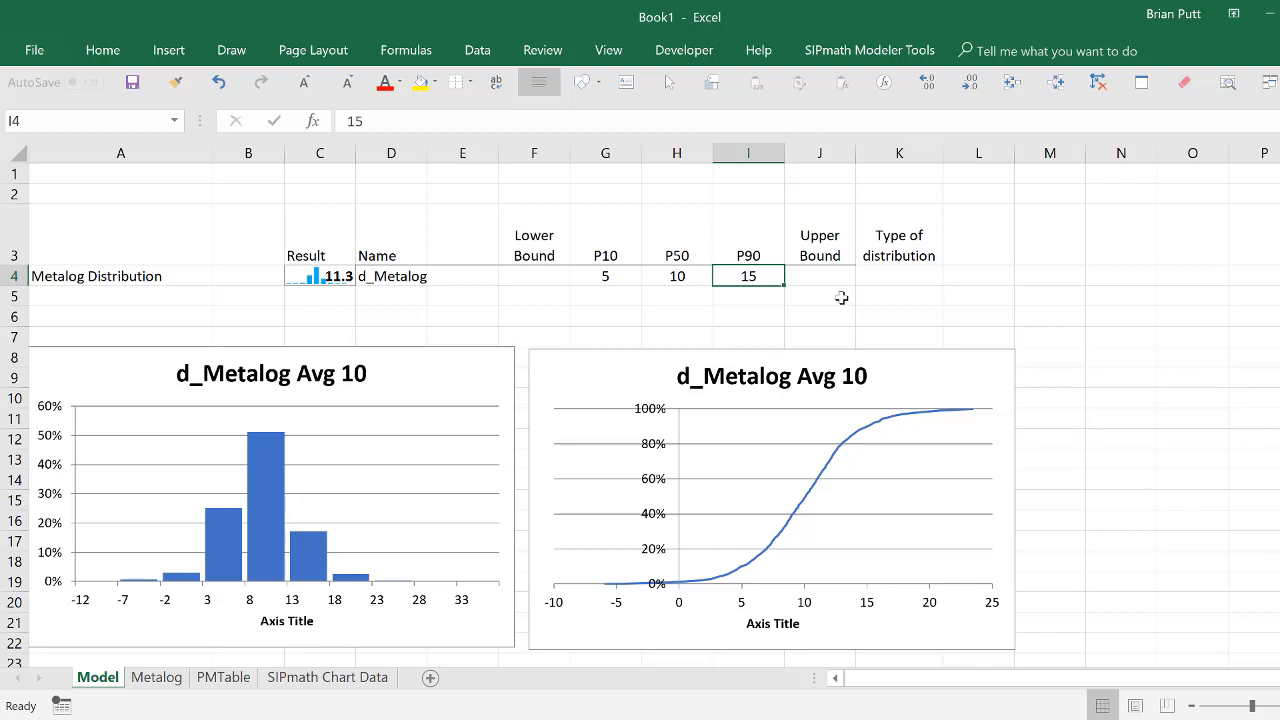
# Enter b as the type of distribution in Model K4 and link the bounds cell Metalog J6 to it.
pyautogui.press('Right')
pyautogui.press('Right')
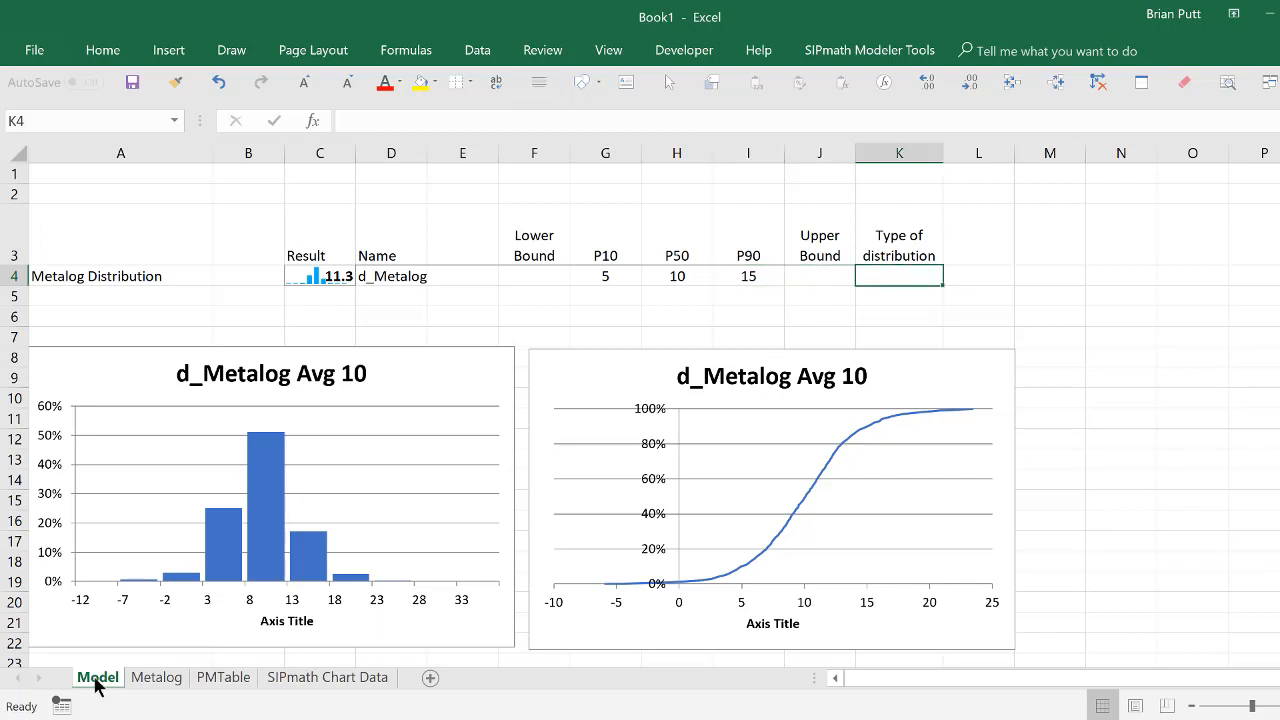
pyautogui.write('b')
pyautogui.click(140, 680)
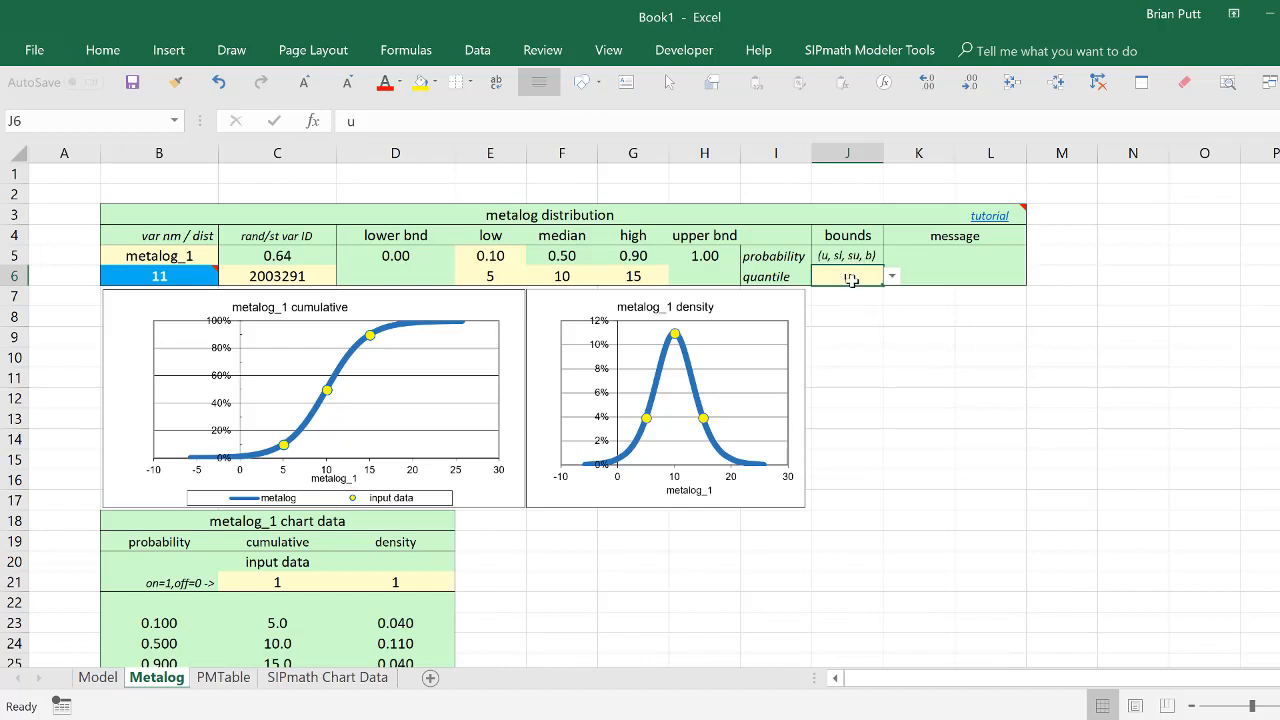
pyautogui.write('=')
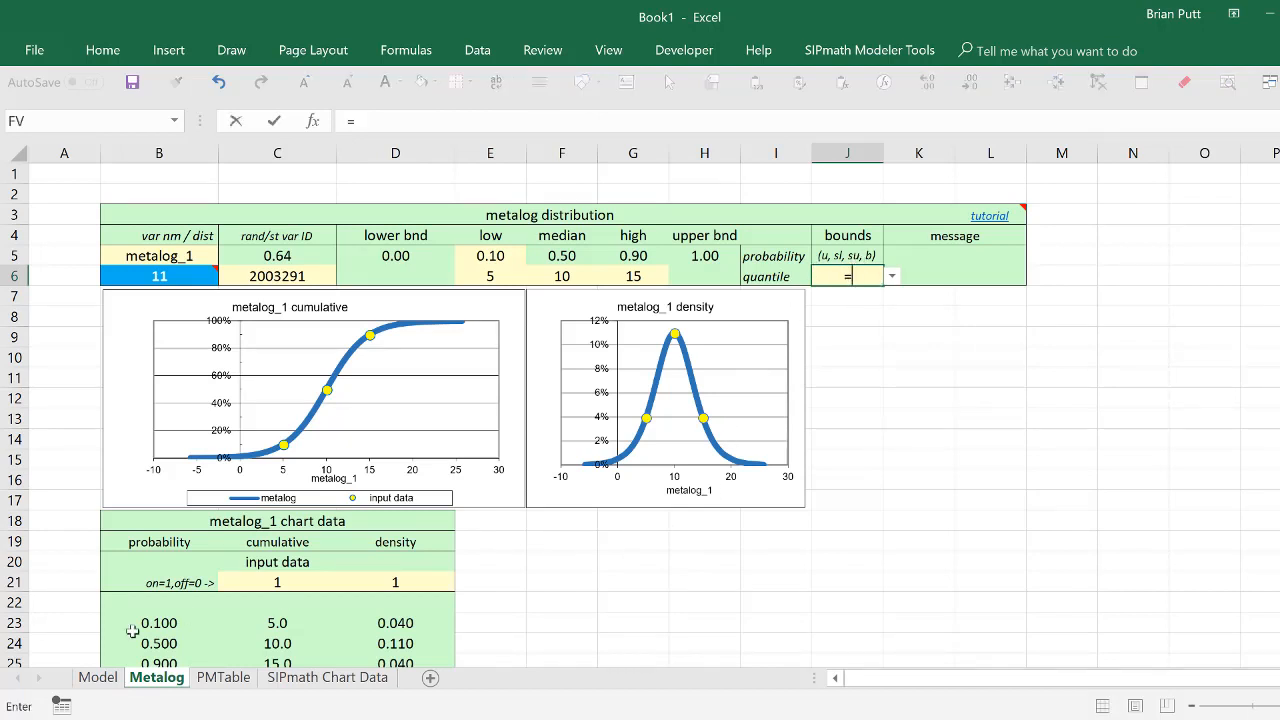
pyautogui.click(100, 679)
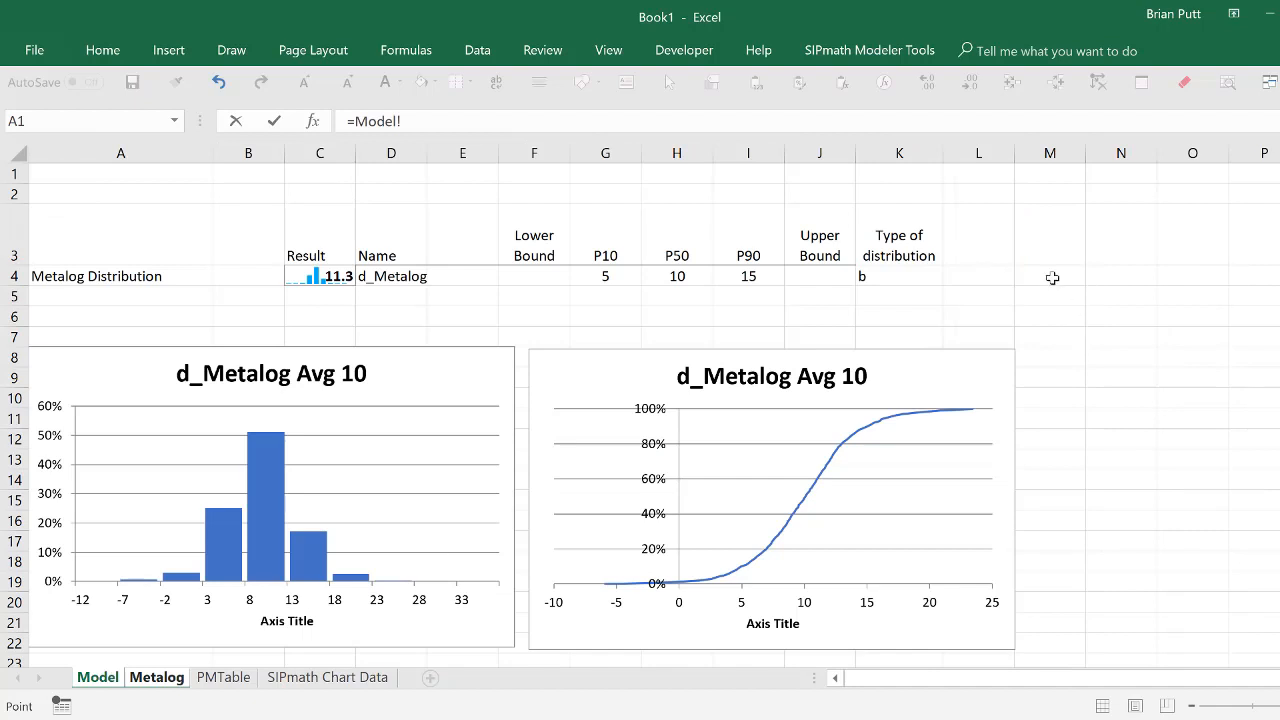
pyautogui.click(936, 277)
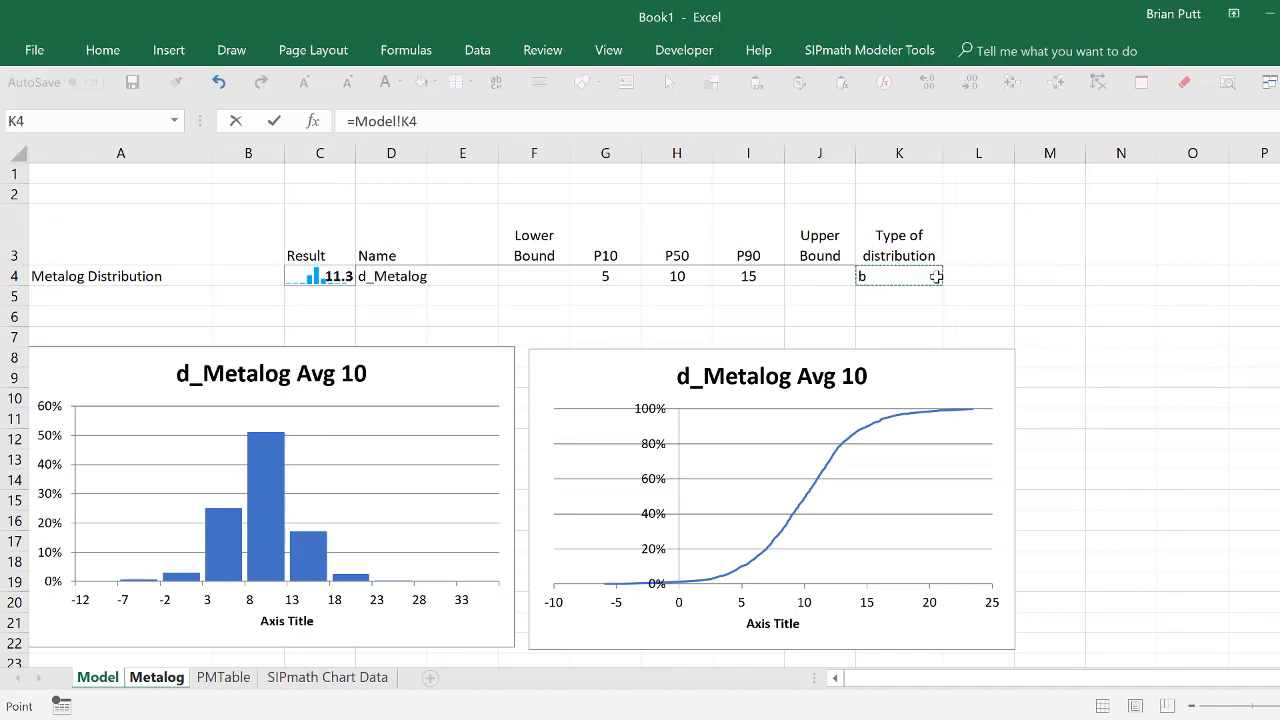
pyautogui.press('Return')
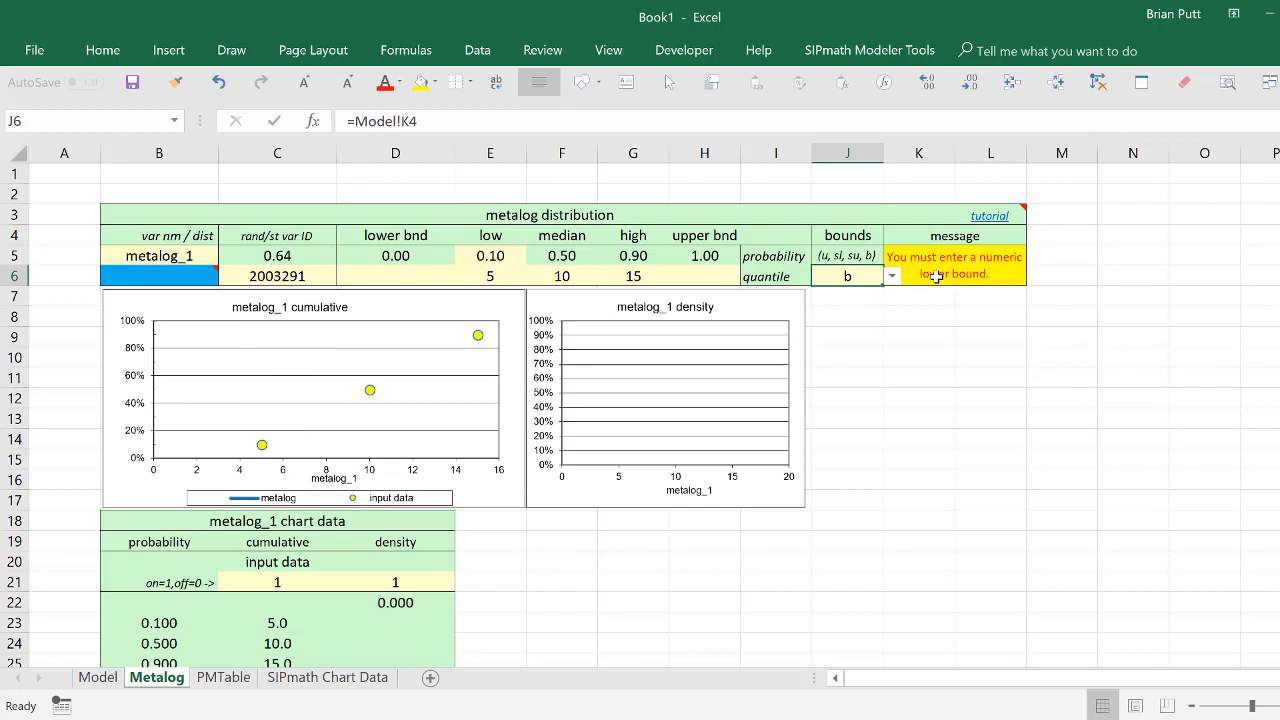
# Link the lower bound quantile in Metalog D6 to the Lower Bound cell Model F4.
pyautogui.click(400, 271)
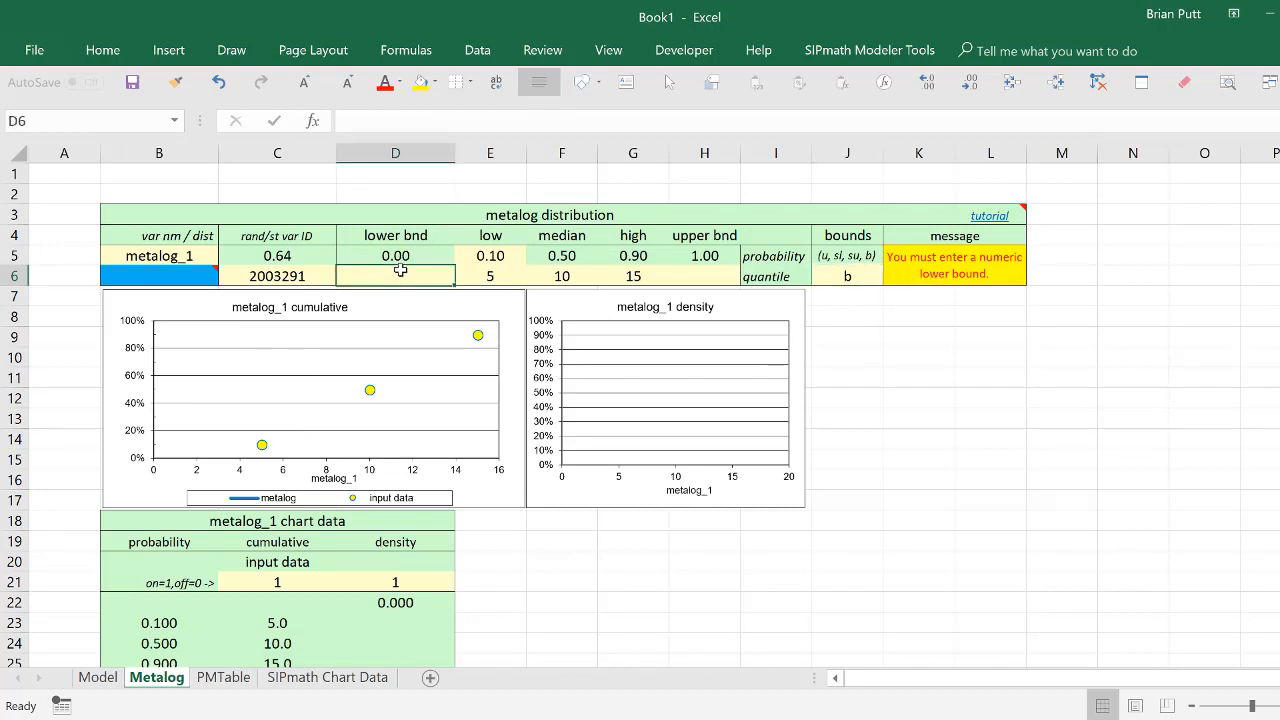
pyautogui.write('=')
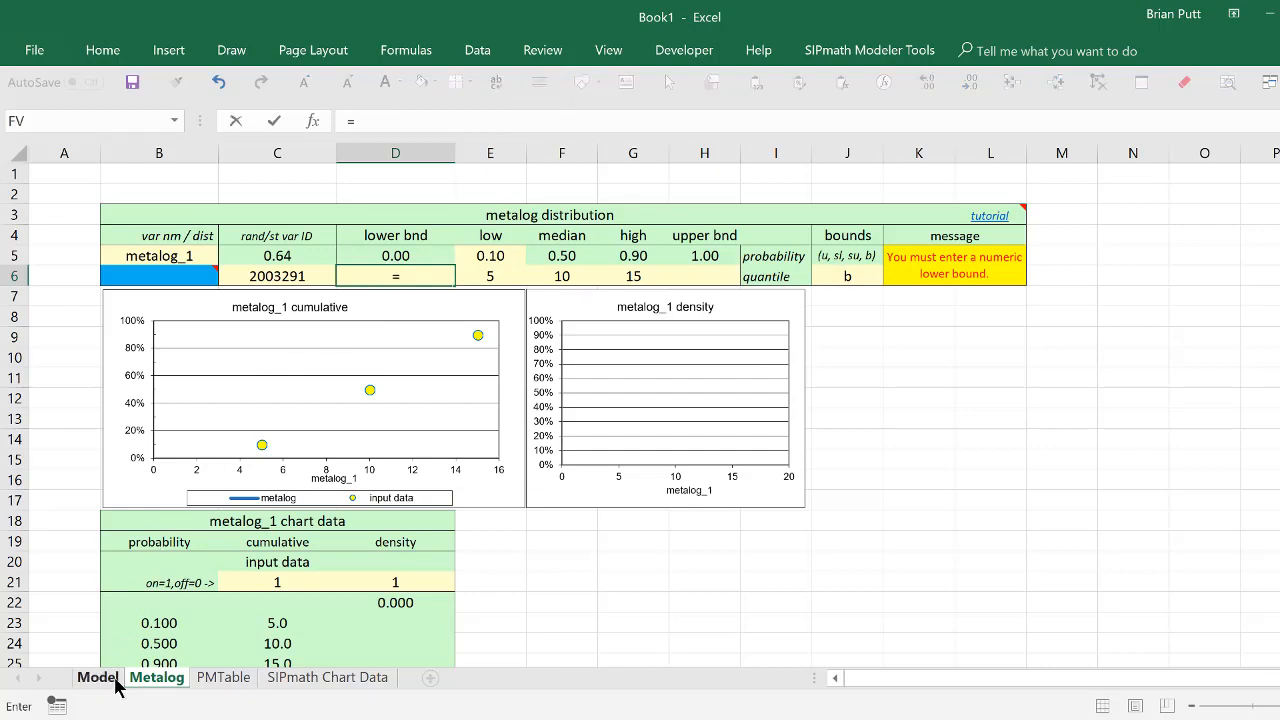
pyautogui.click(112, 678)
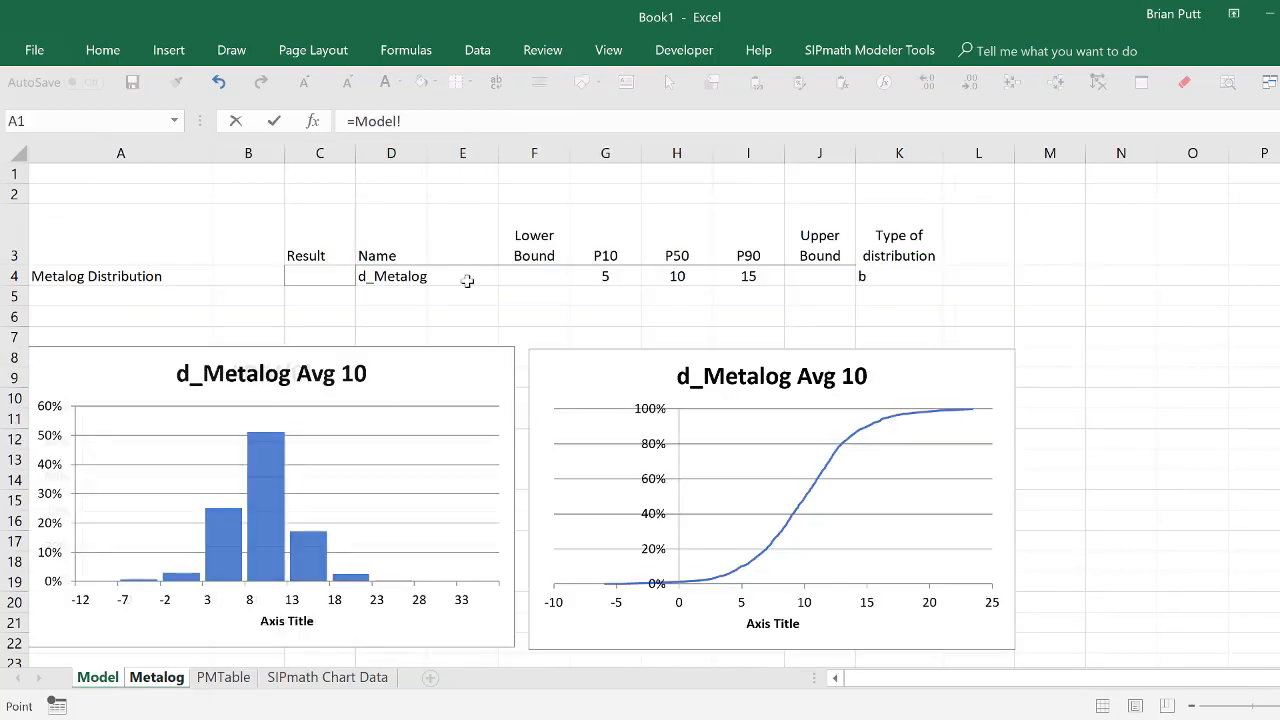
pyautogui.click(543, 280)
pyautogui.press('Return')
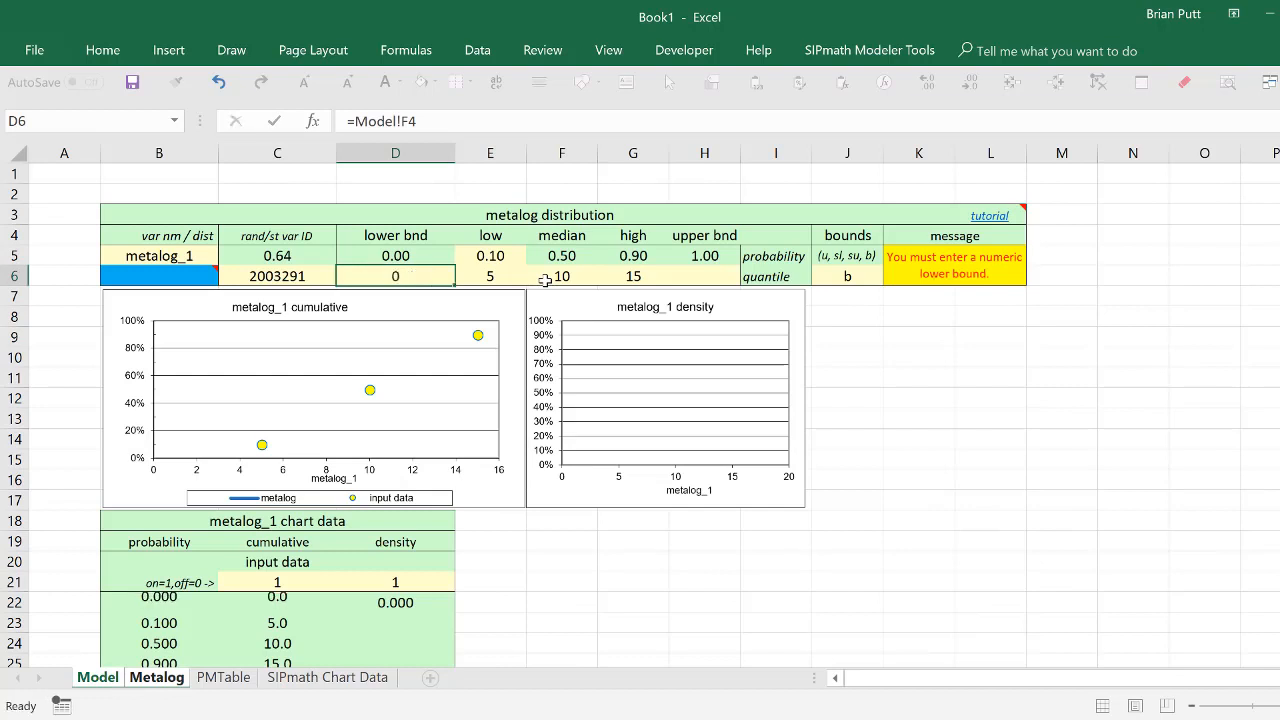
# Link the upper bound quantile in Metalog H6 to the Upper Bound cell Model J4.
pyautogui.press('Right')
pyautogui.press('Right')
pyautogui.press('Right')
pyautogui.press('Right')
pyautogui.write('=')
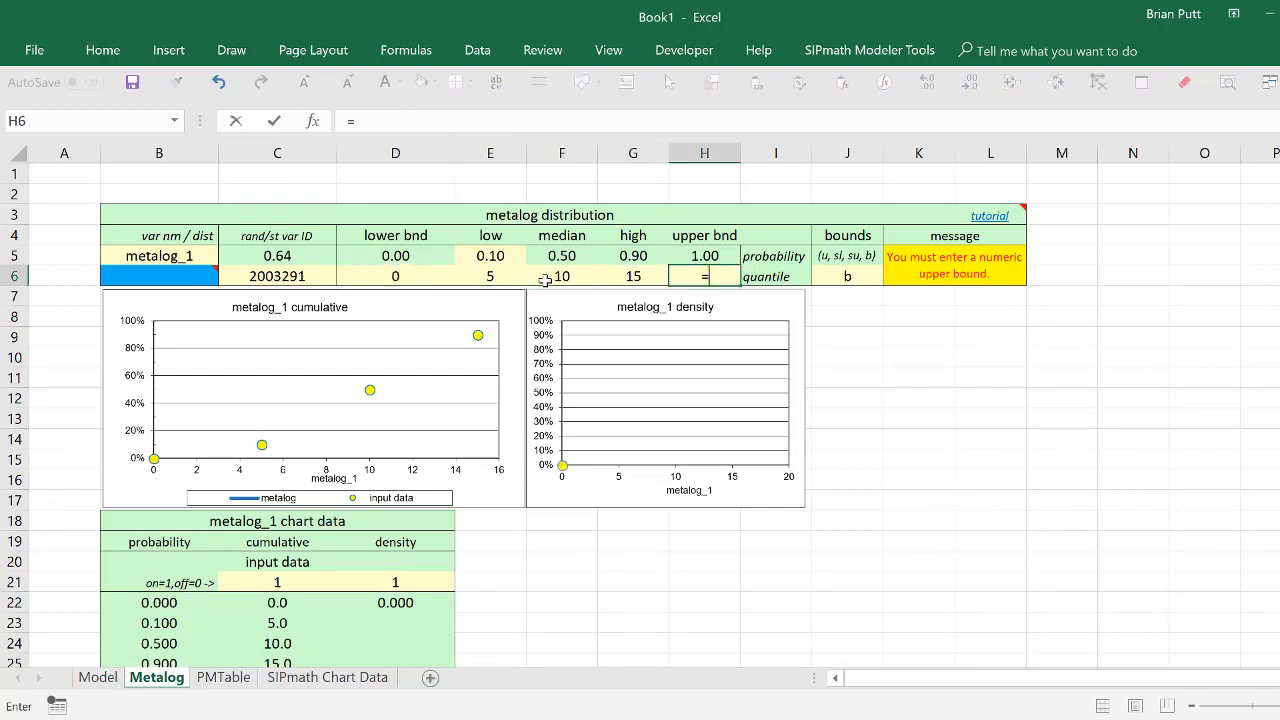
pyautogui.click(102, 680)
pyautogui.click(828, 284)
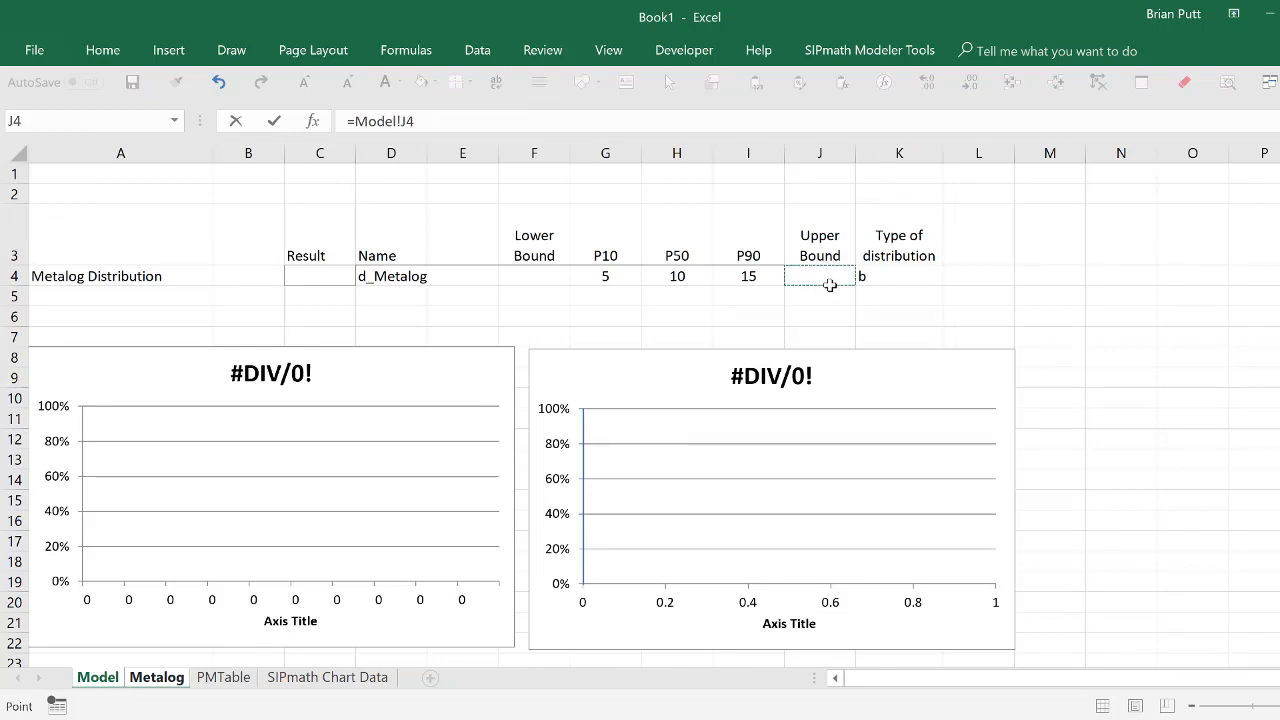
pyautogui.press('Return')
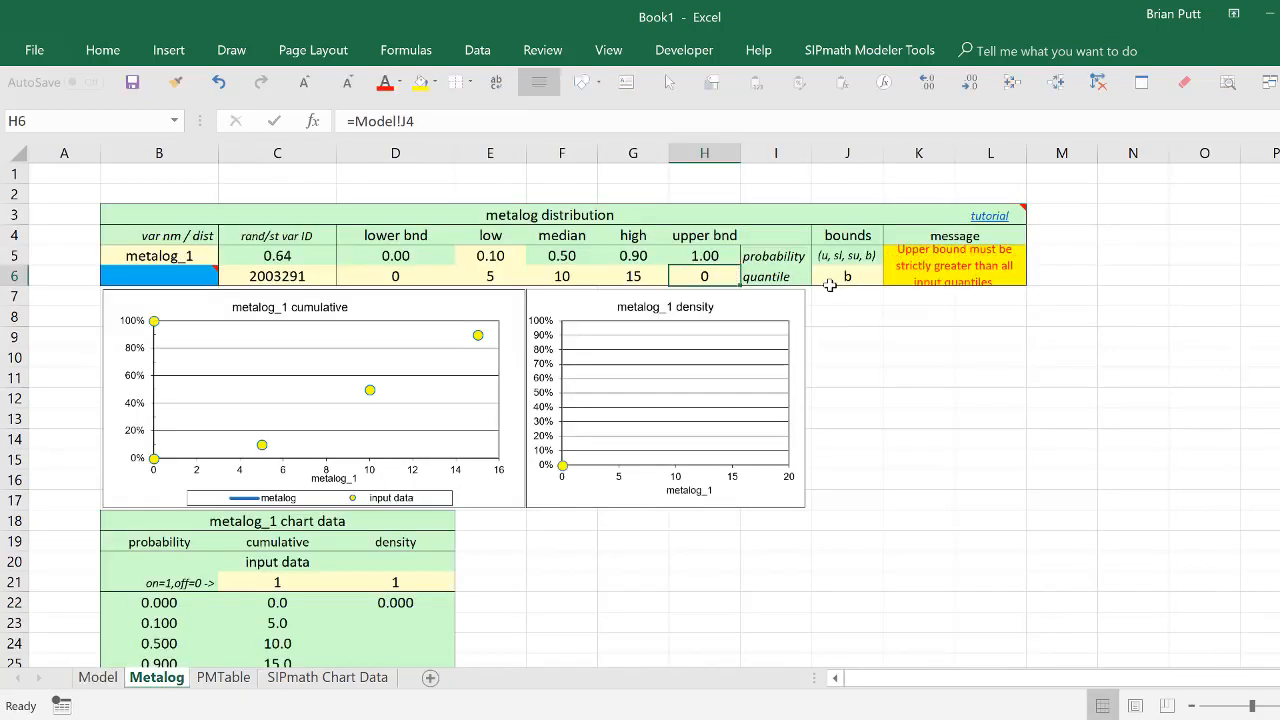
# Enter an upper bound of 20 in cell J4 of the Model sheet.
pyautogui.click(99, 678)
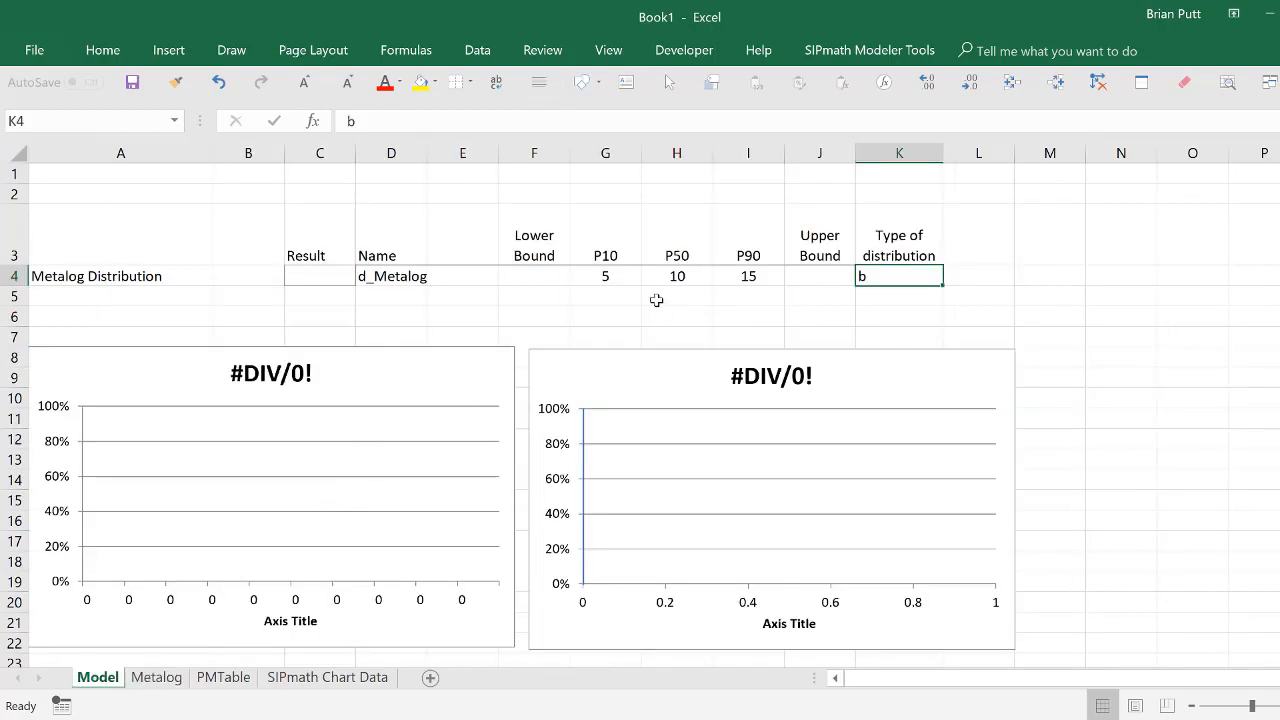
pyautogui.click(820, 280)
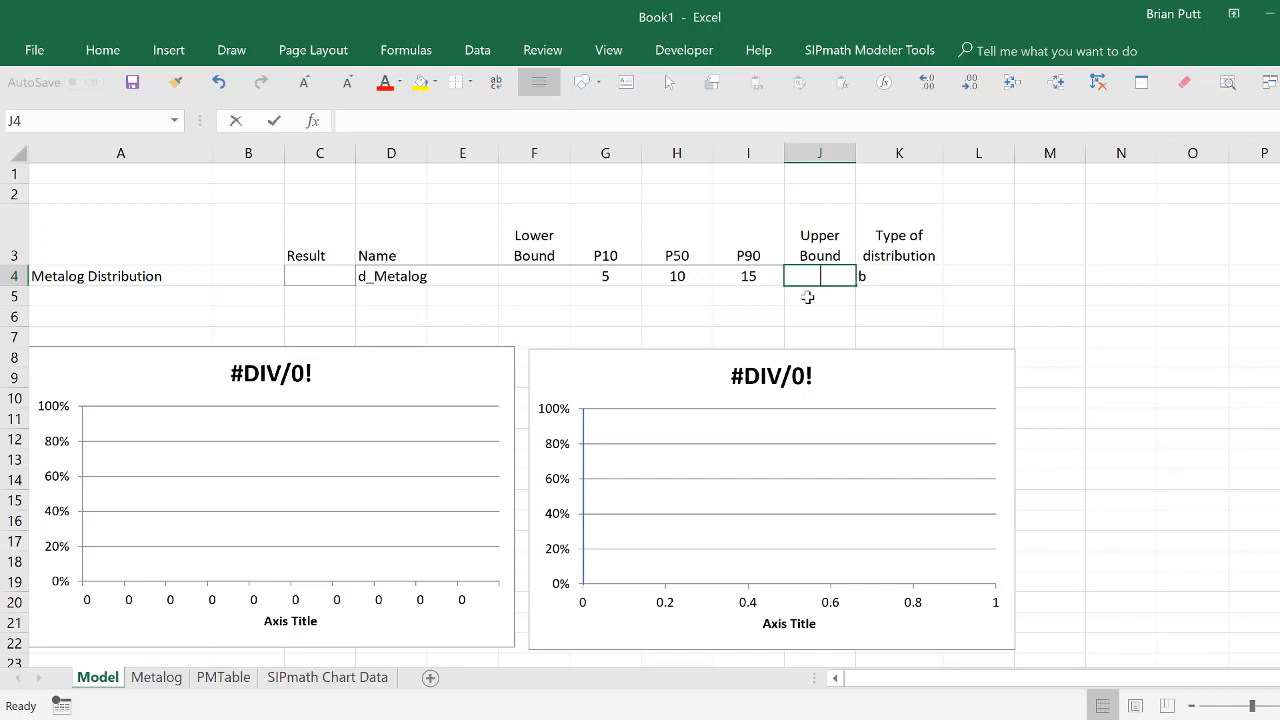
pyautogui.write('20')
pyautogui.hotkey('ctrl', 'Return')
# Enter a lower bound of 2 in cell F4.
pyautogui.press('Left')
pyautogui.press('Left')
pyautogui.press('Left')
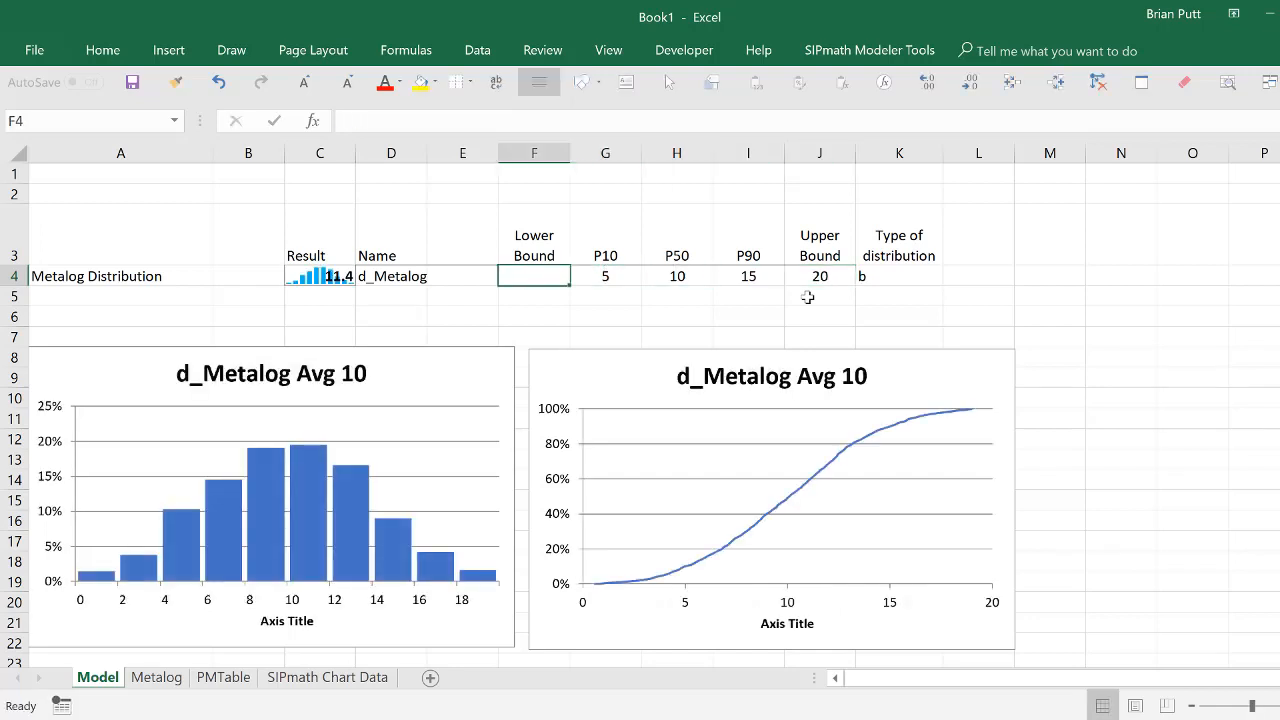
pyautogui.write('2')
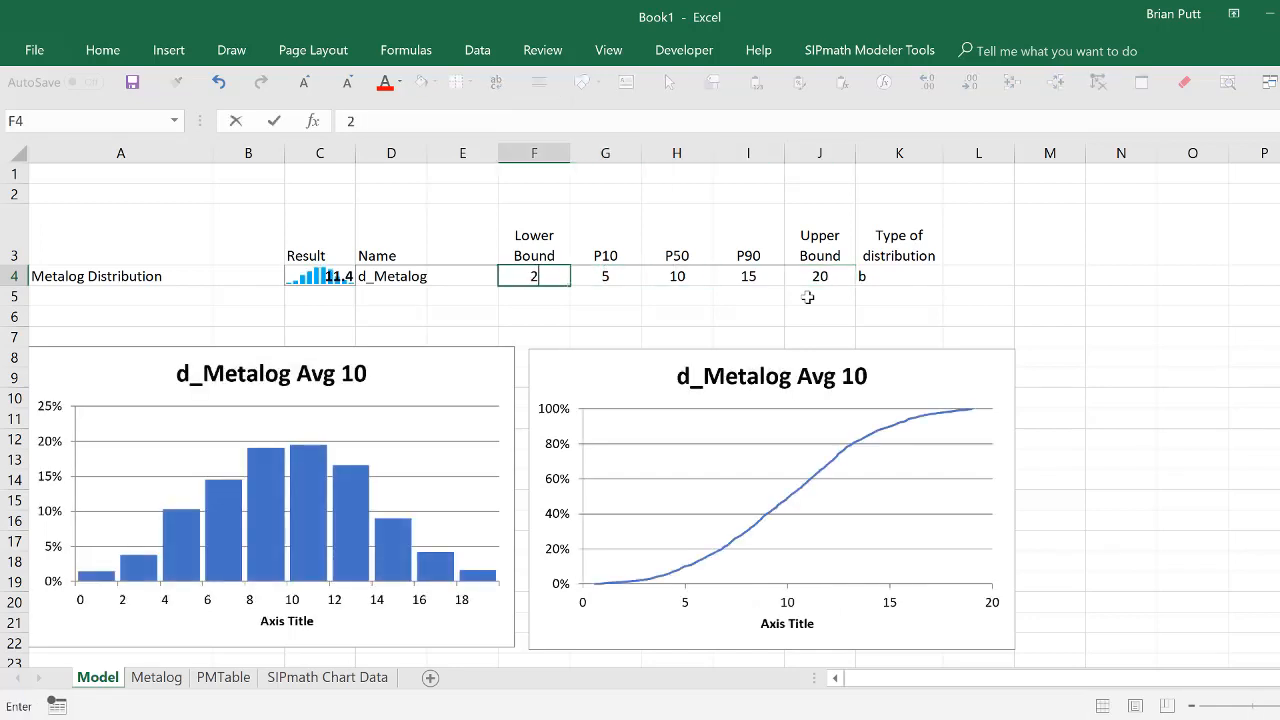
pyautogui.hotkey('ctrl', 'Return')
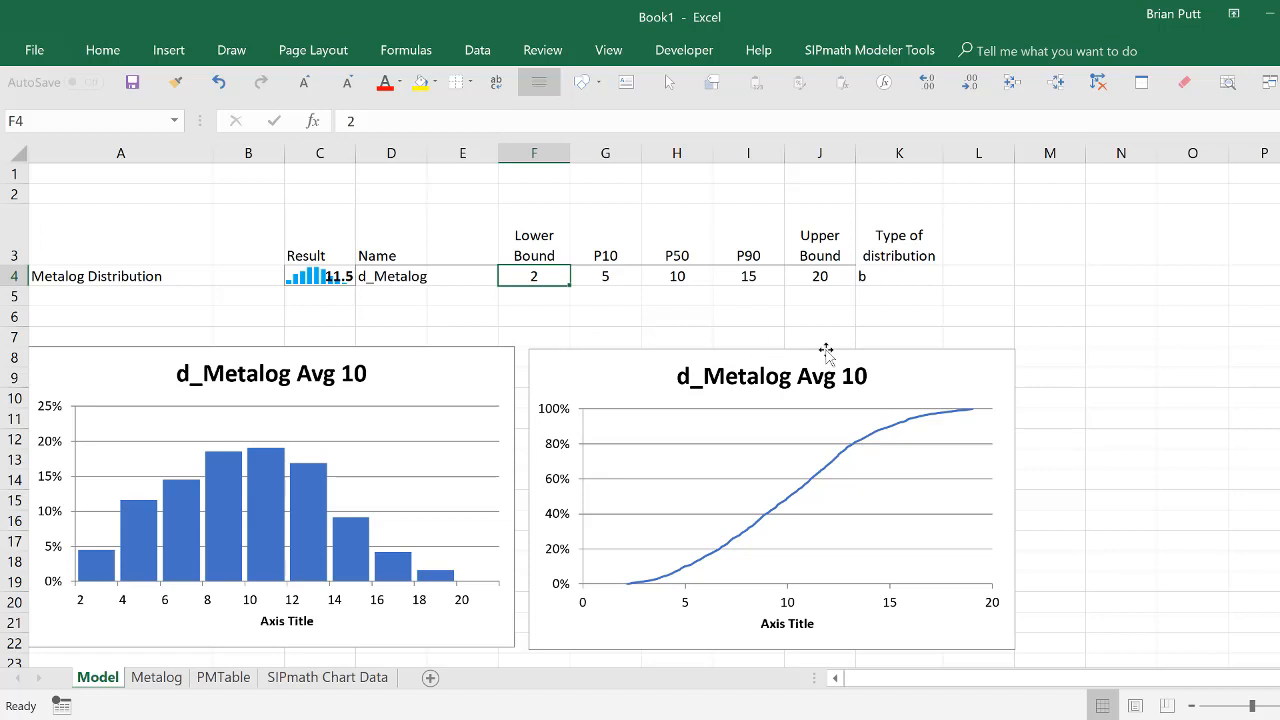
# Try a lower bound of 0 in F4, and restore it to 2.
pyautogui.press('F2')
pyautogui.press('BackSpace')
pyautogui.write('0')
pyautogui.hotkey('ctrl', 'Return')
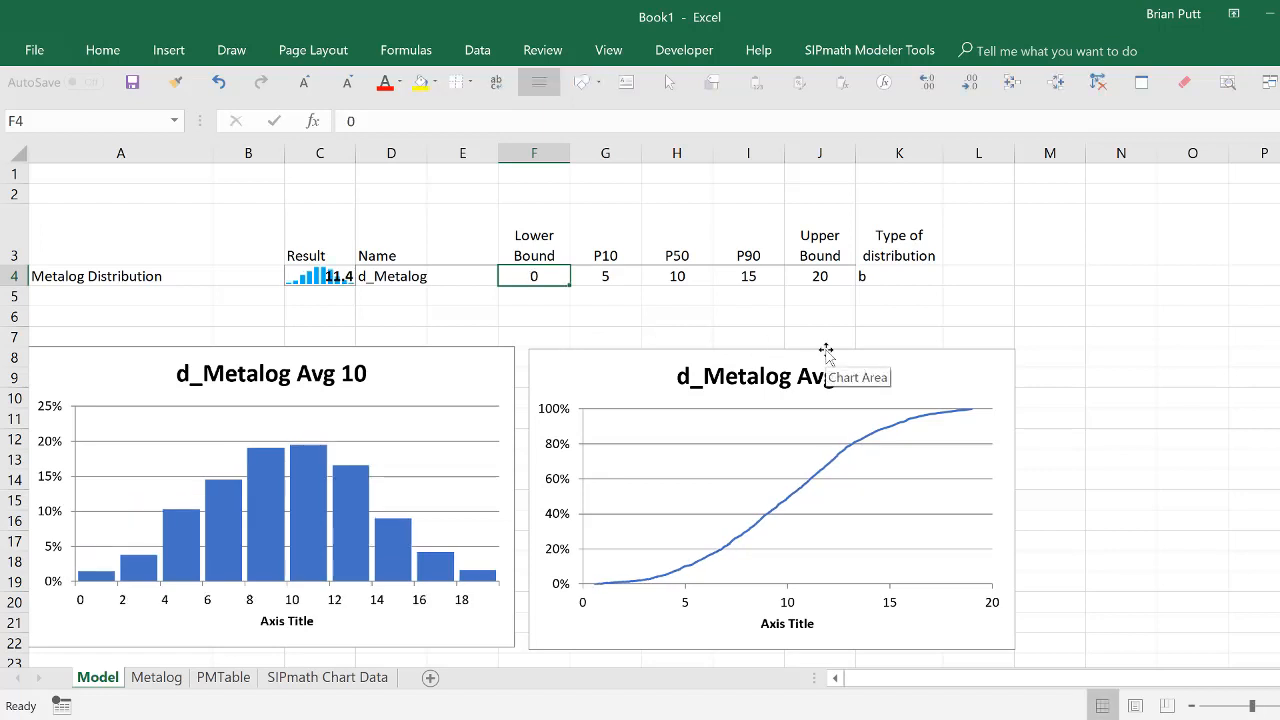
pyautogui.write('2')
pyautogui.hotkey('ctrl', 'Return')
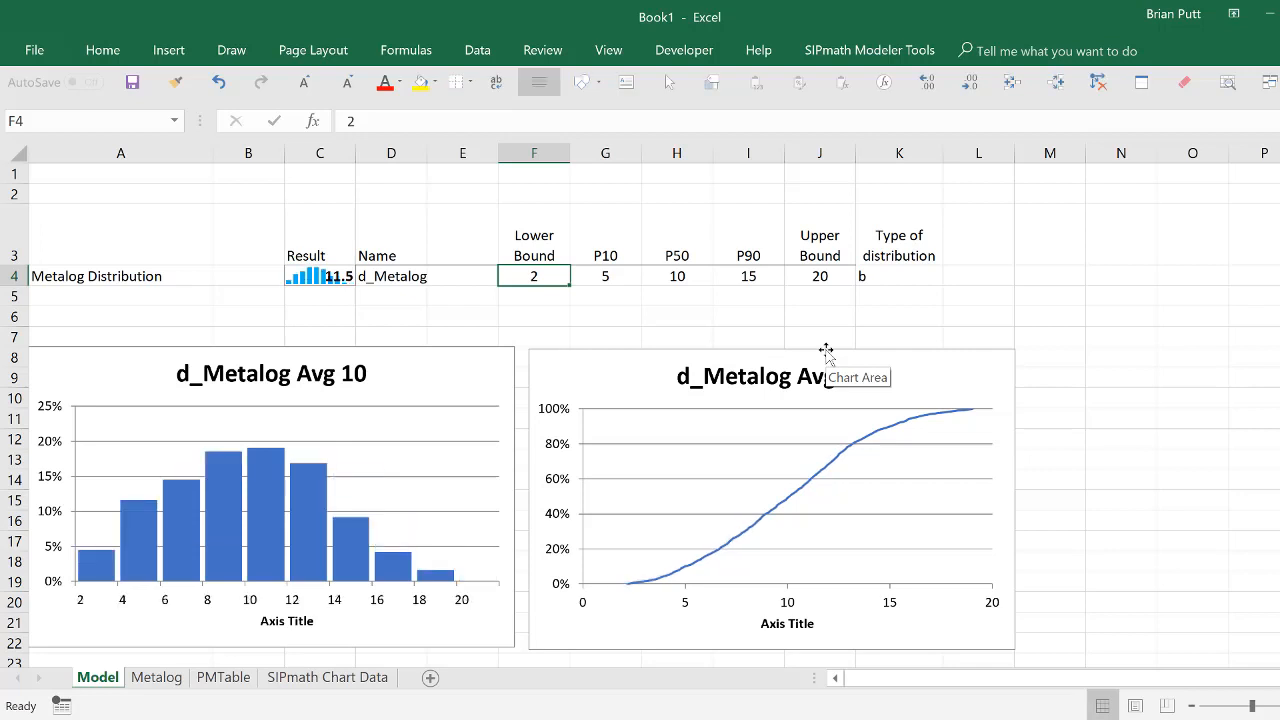
# Change the type of distribution in K4 to sl.
pyautogui.press('Right')
pyautogui.press('Right')
pyautogui.press('Right')
pyautogui.press('Right')
pyautogui.press('Right')
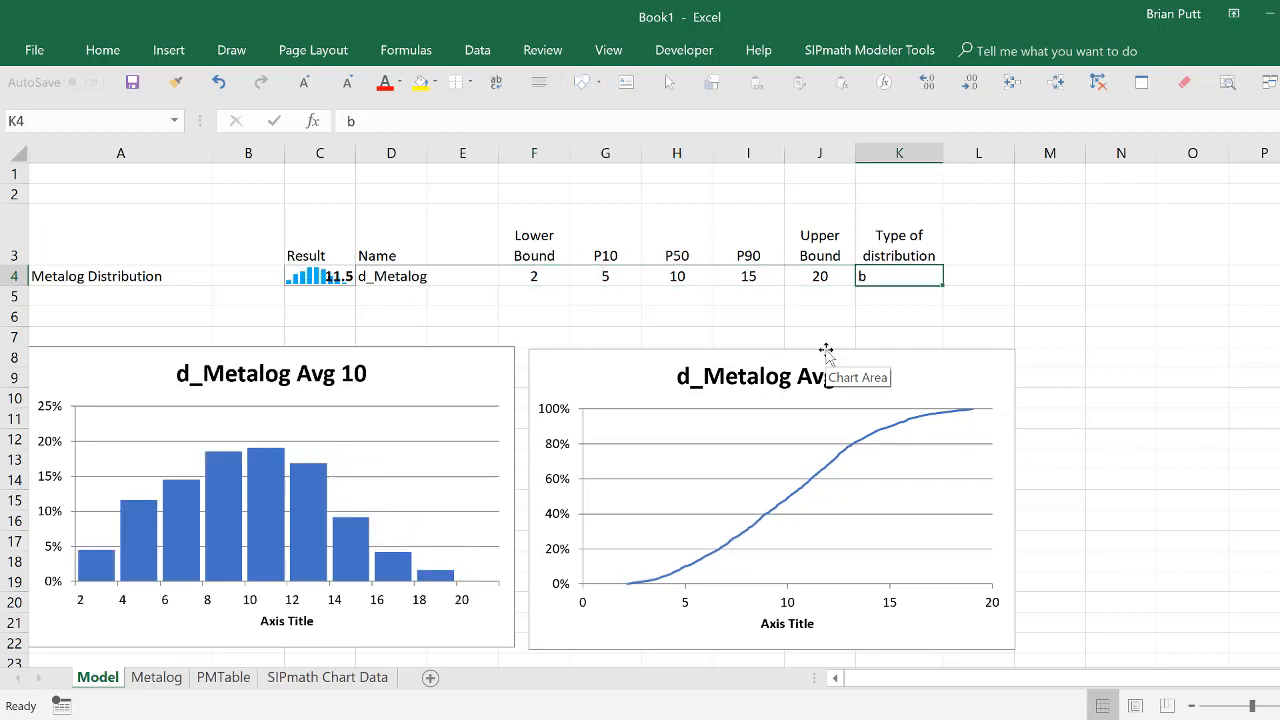
pyautogui.write('sl')
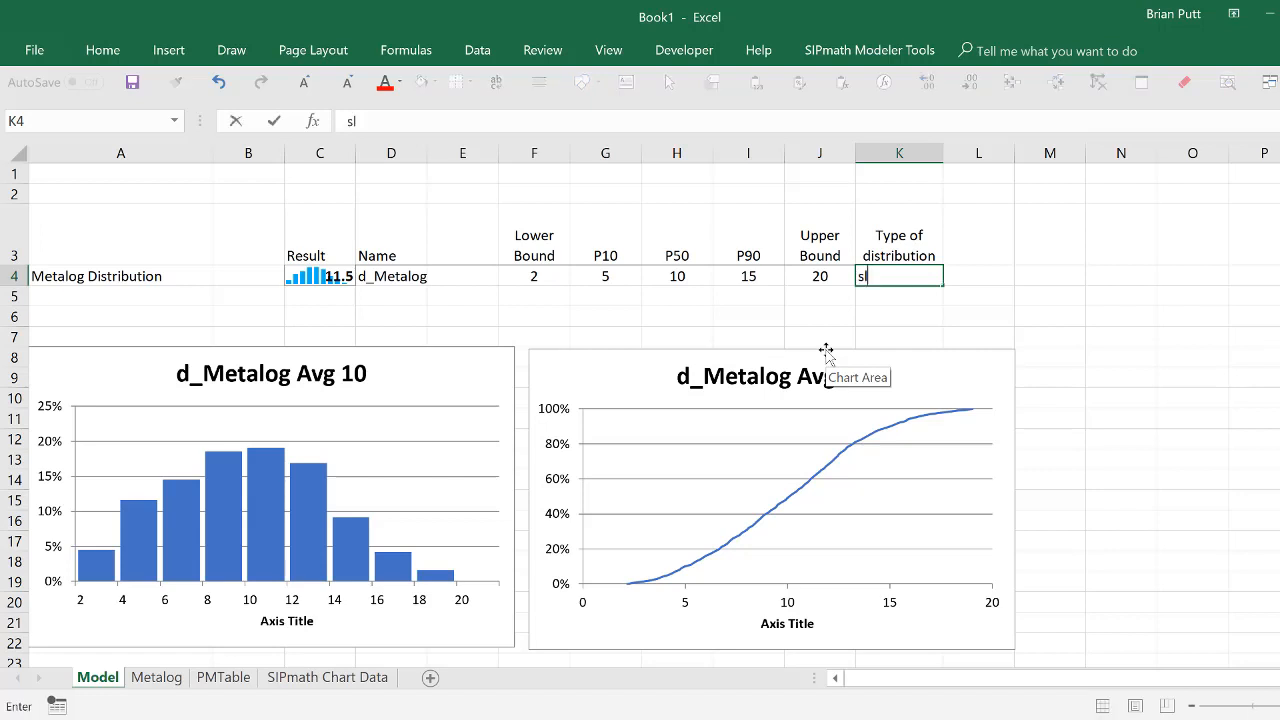
pyautogui.hotkey('ctrl', 'Return')
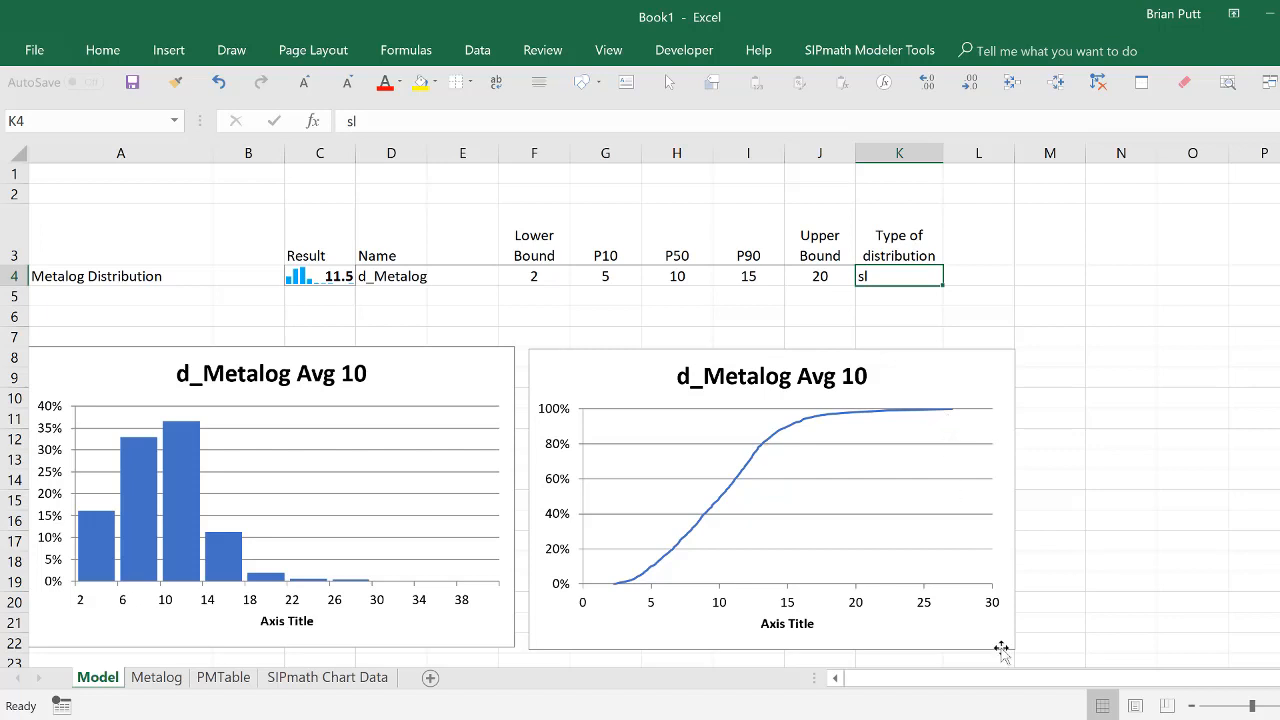
# Set the maximum of the cumulative chart's horizontal axis to 50 and close the axis formatting.
pyautogui.click(993, 604)
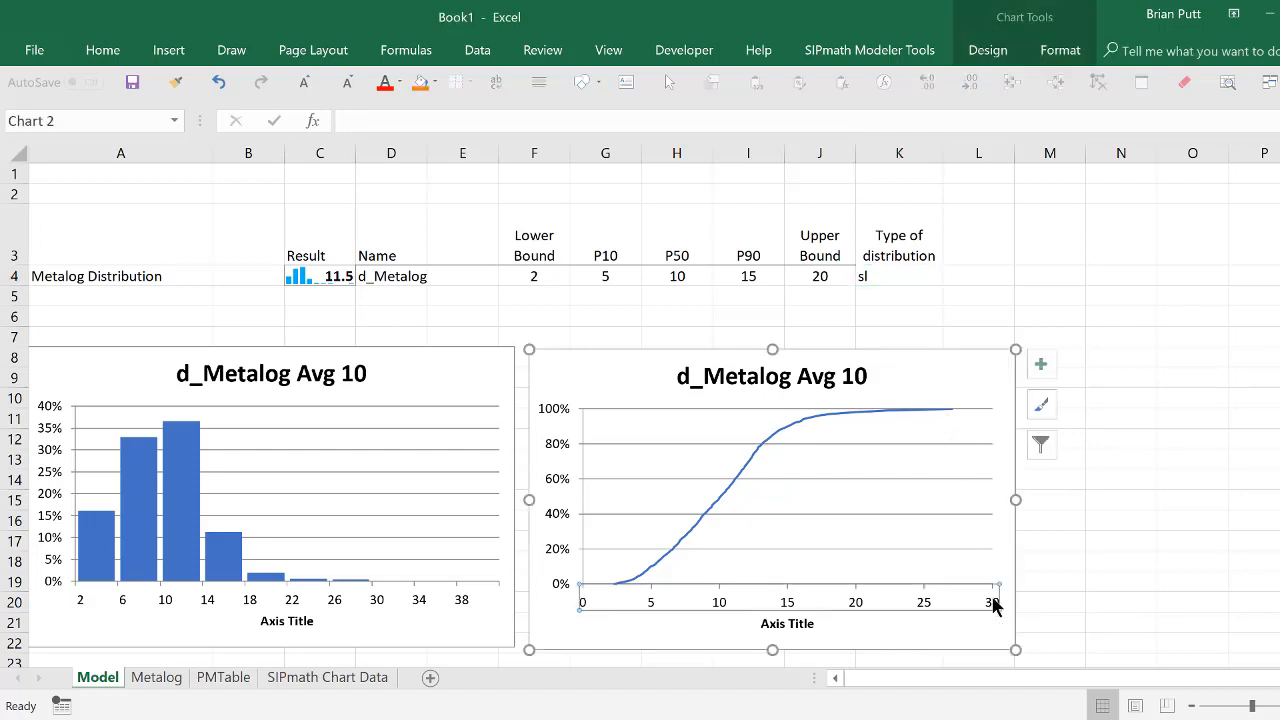
pyautogui.rightClick(993, 604)
pyautogui.press('Escape')
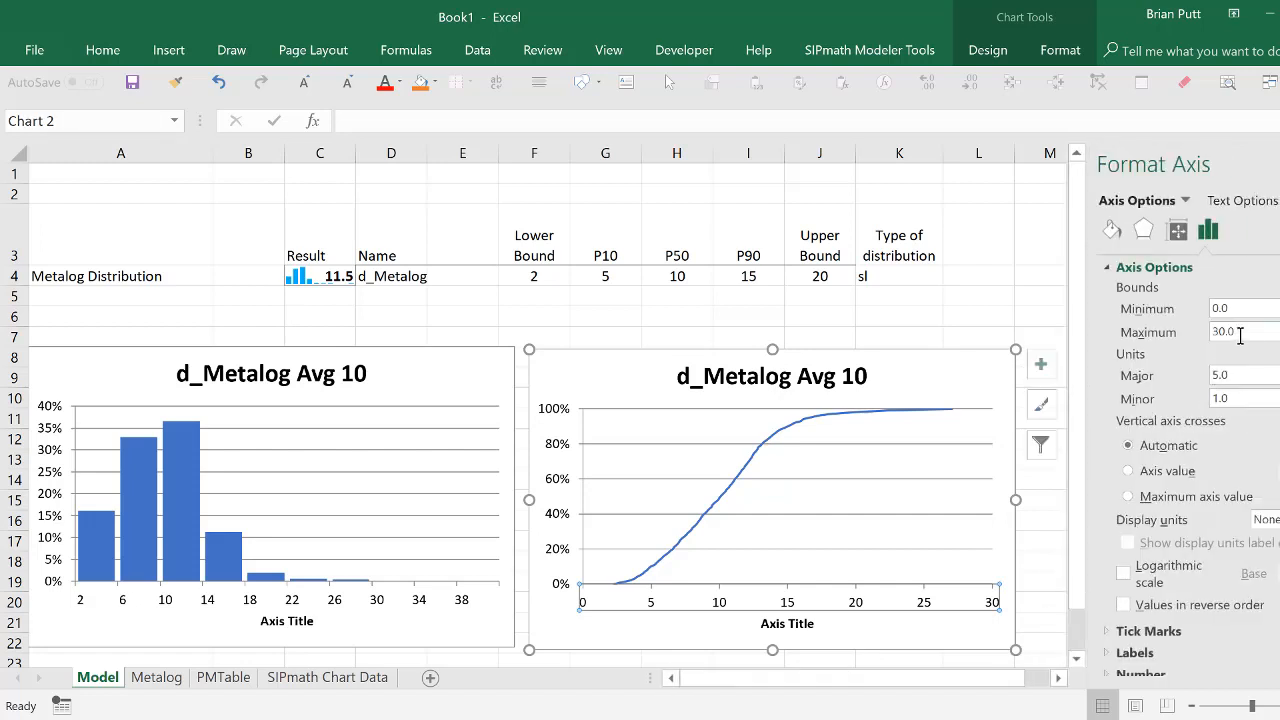
pyautogui.moveTo(1238, 333); pyautogui.dragTo(1165, 320)
pyautogui.write('50')
pyautogui.press('Return')
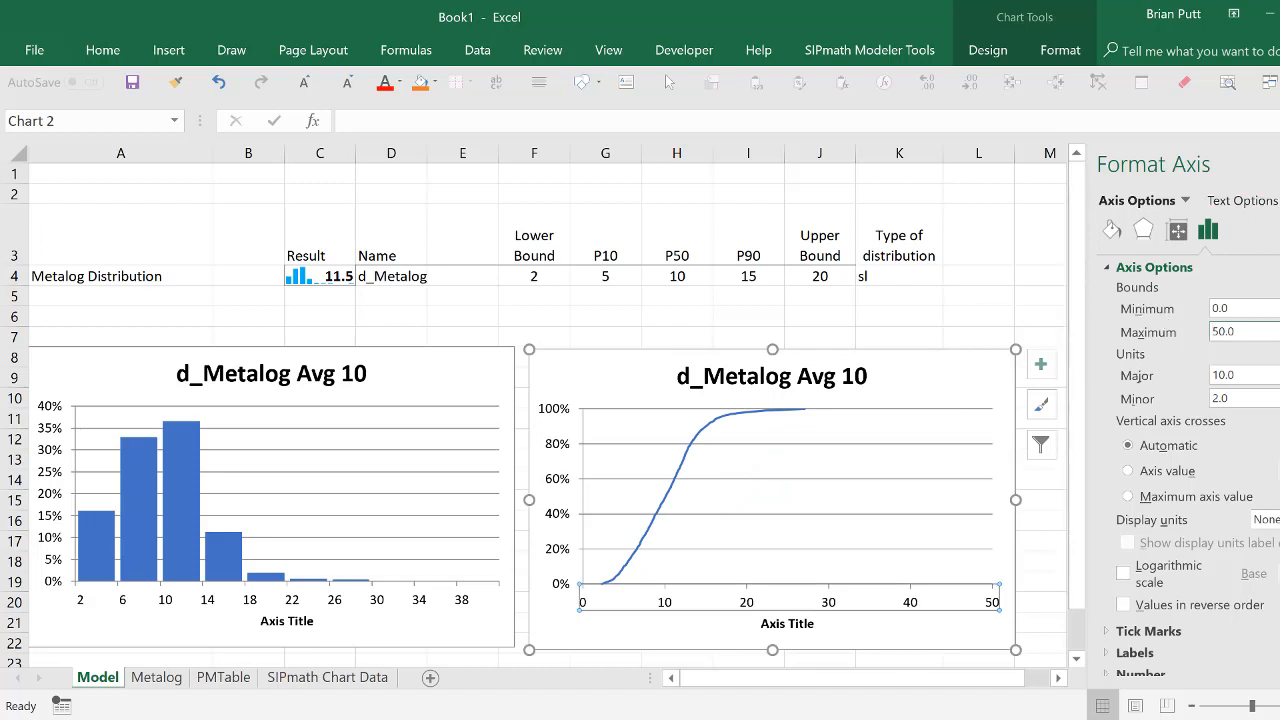
pyautogui.click(1279, 164)
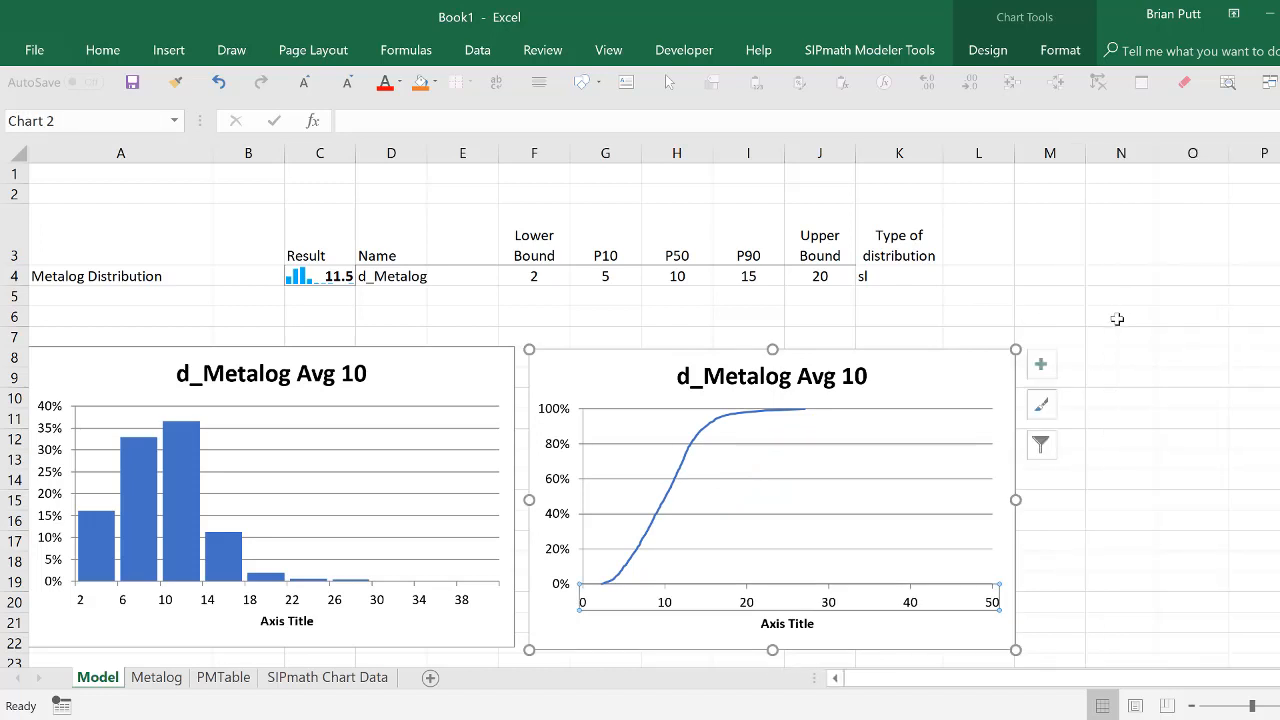
# Set the P90 value in I4 to 25 and the upper bound in J4 to 40.
pyautogui.click(749, 275)
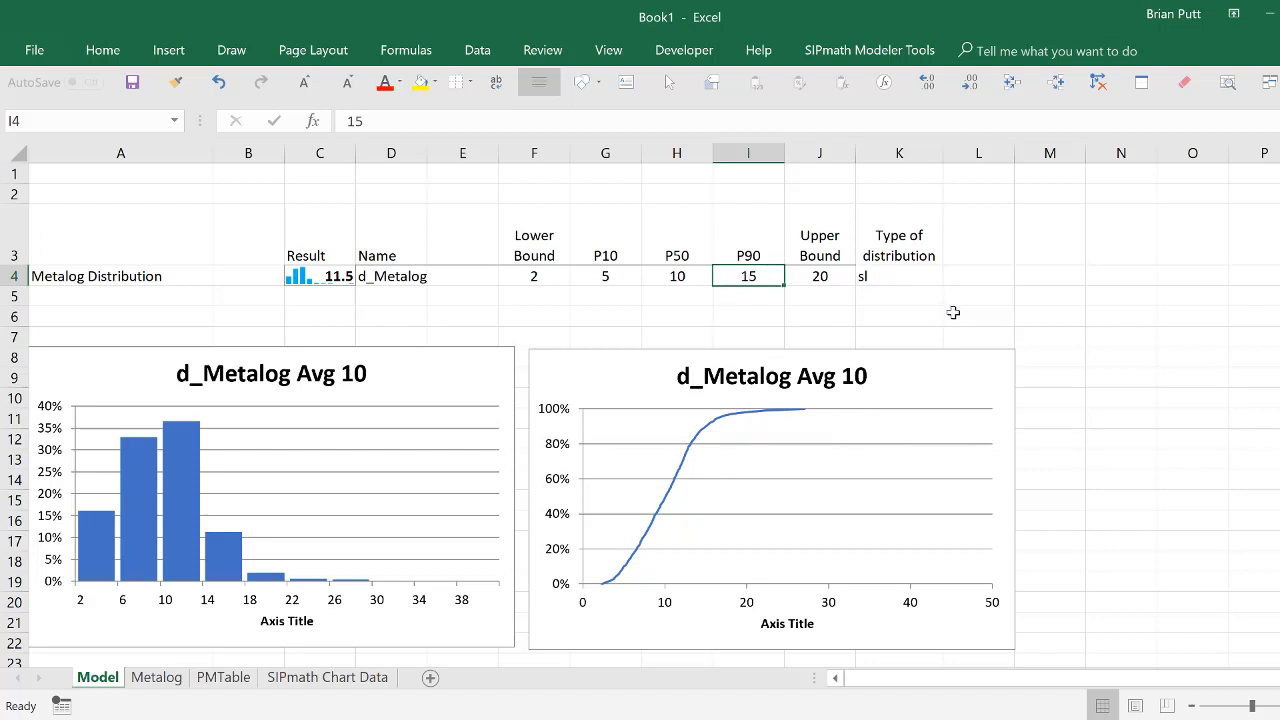
pyautogui.write('25')
pyautogui.hotkey('ctrl', 'Return')
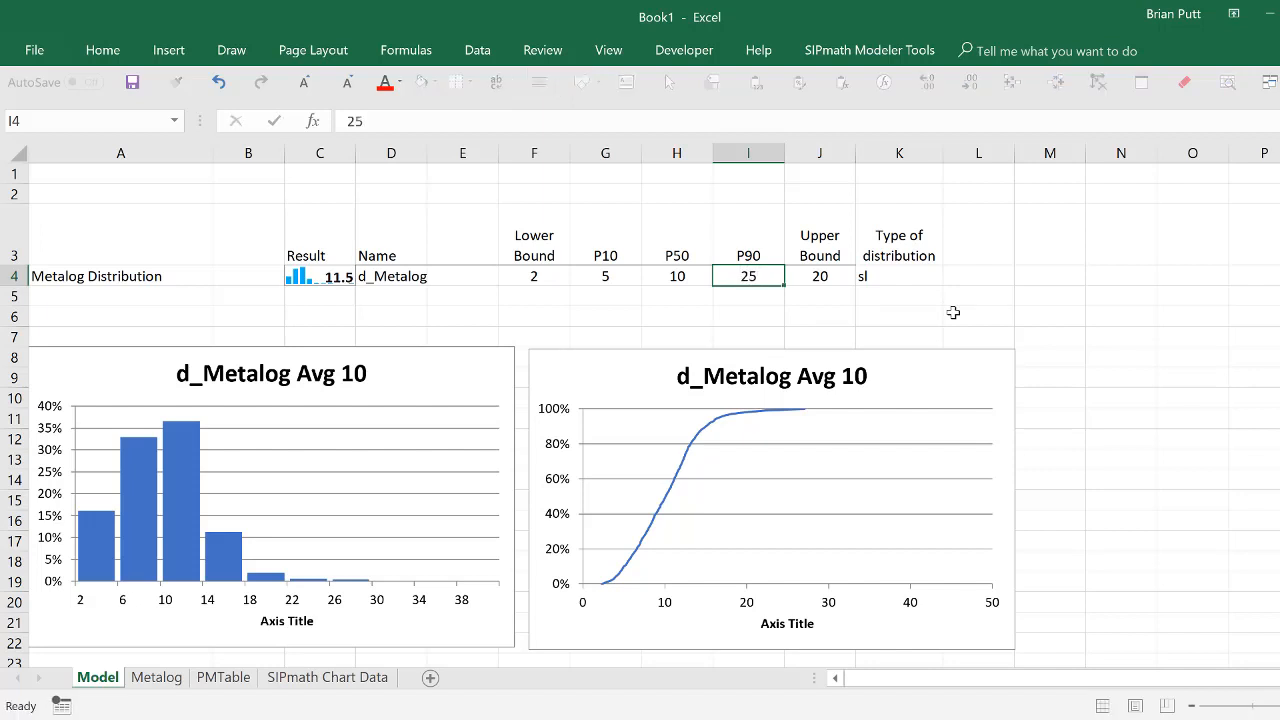
pyautogui.press('Right')
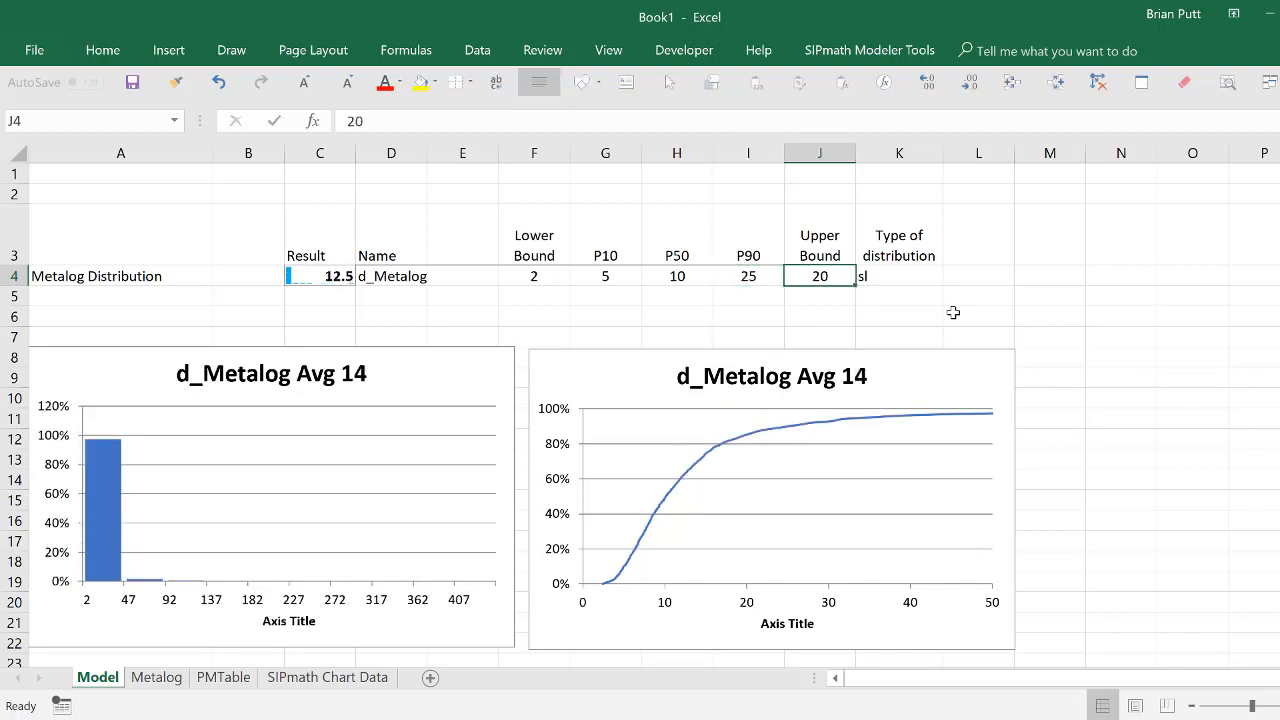
pyautogui.write('40')
pyautogui.hotkey('ctrl', 'Return')
# Change the type of distribution in K4 to su.
pyautogui.click(898, 276)
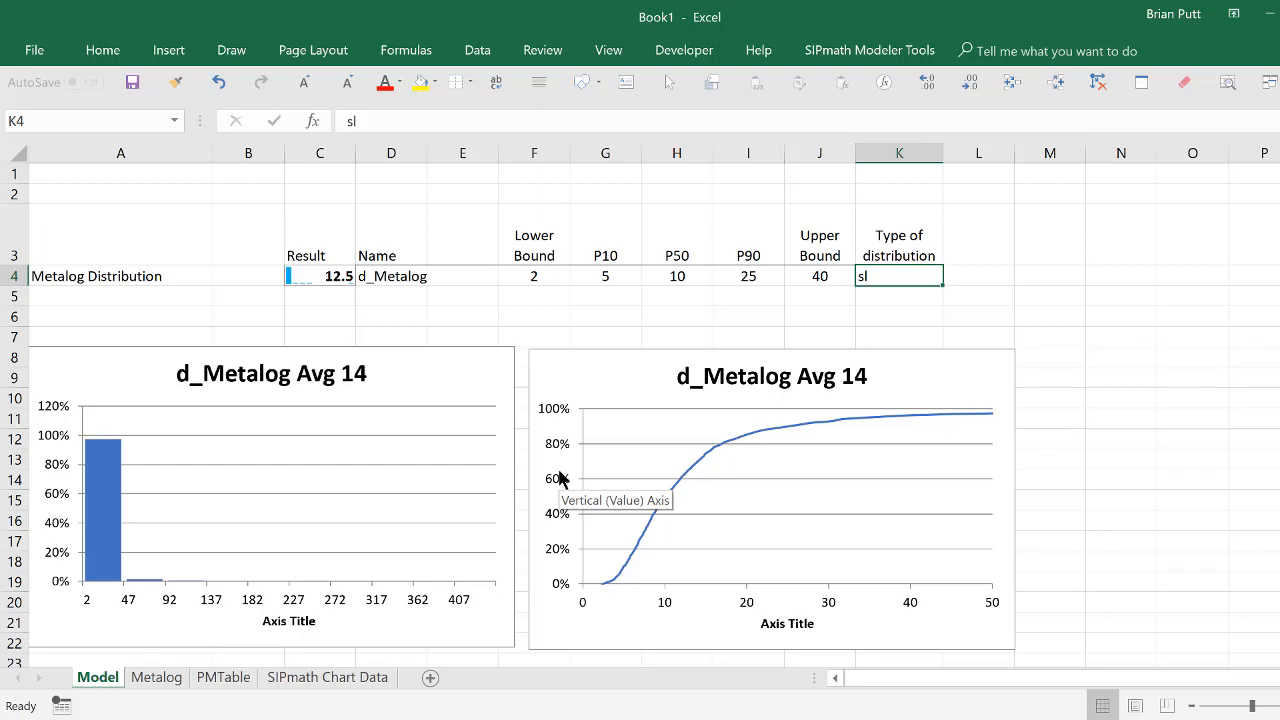
pyautogui.write('su')
pyautogui.hotkey('ctrl', 'Return')
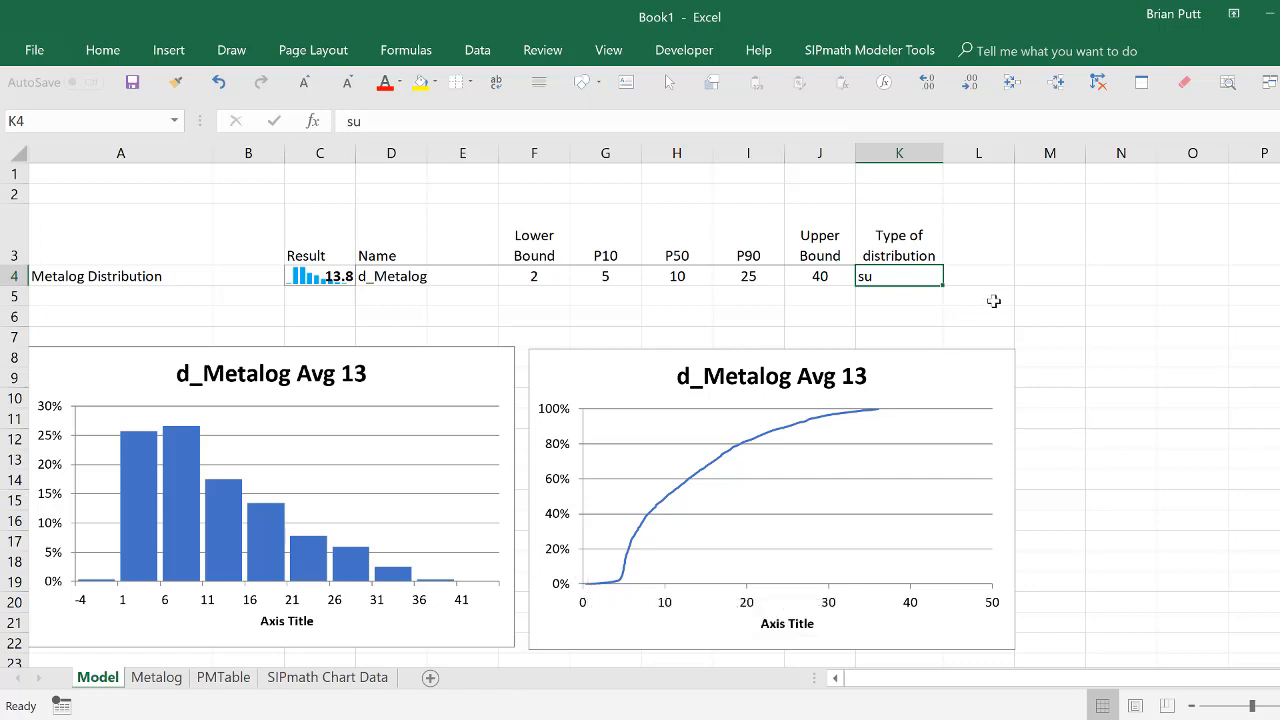
# Try distribution type b in K4, and restore it to su.
pyautogui.write('b')
pyautogui.hotkey('ctrl', 'Return')
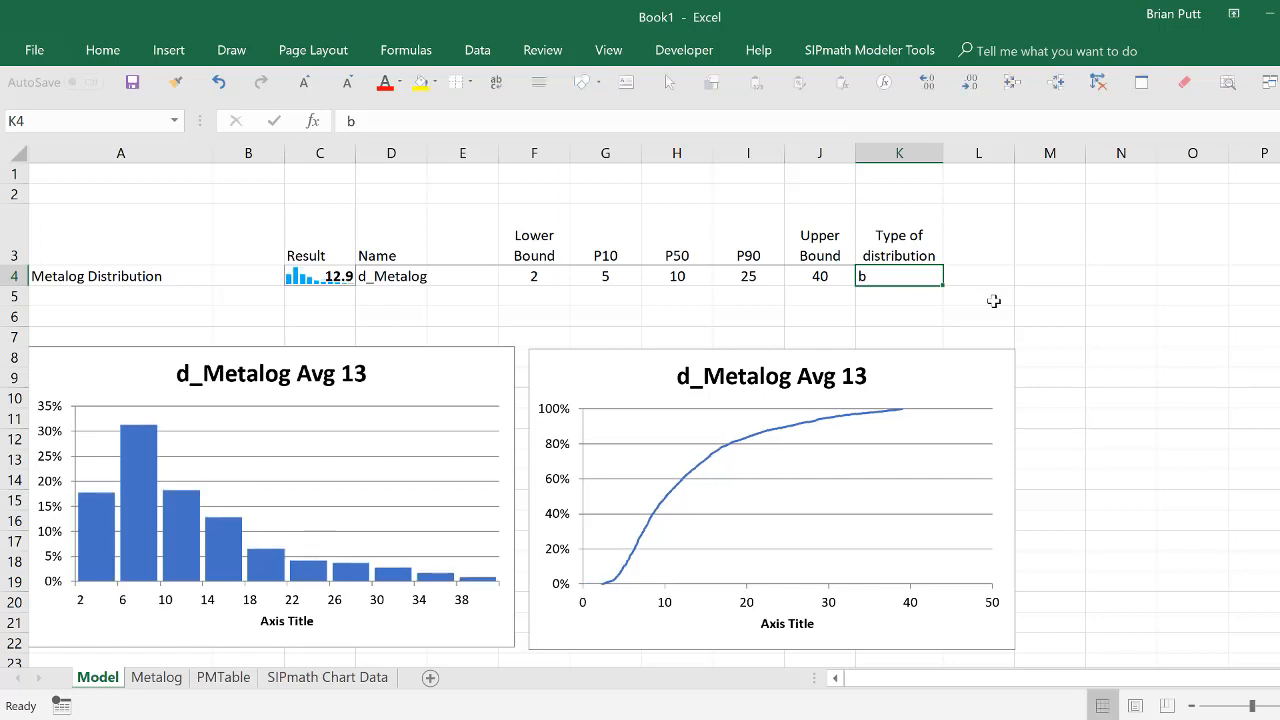
pyautogui.write('su')
pyautogui.hotkey('ctrl', 'Return')
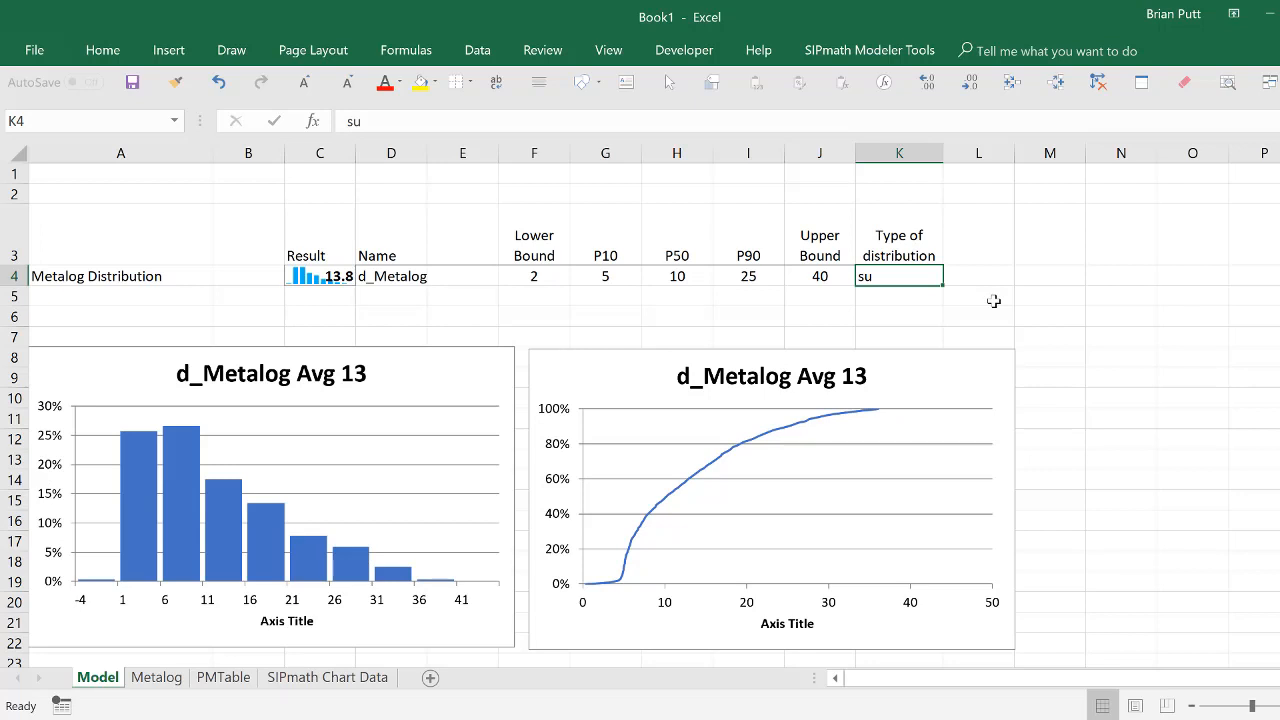
# Select the metalog input cells F4:K4, from the lower bound through the type of distribution.
pyautogui.press('Left')
pyautogui.press('Left')
pyautogui.press('Left')
pyautogui.press('Left')
pyautogui.press('Left')
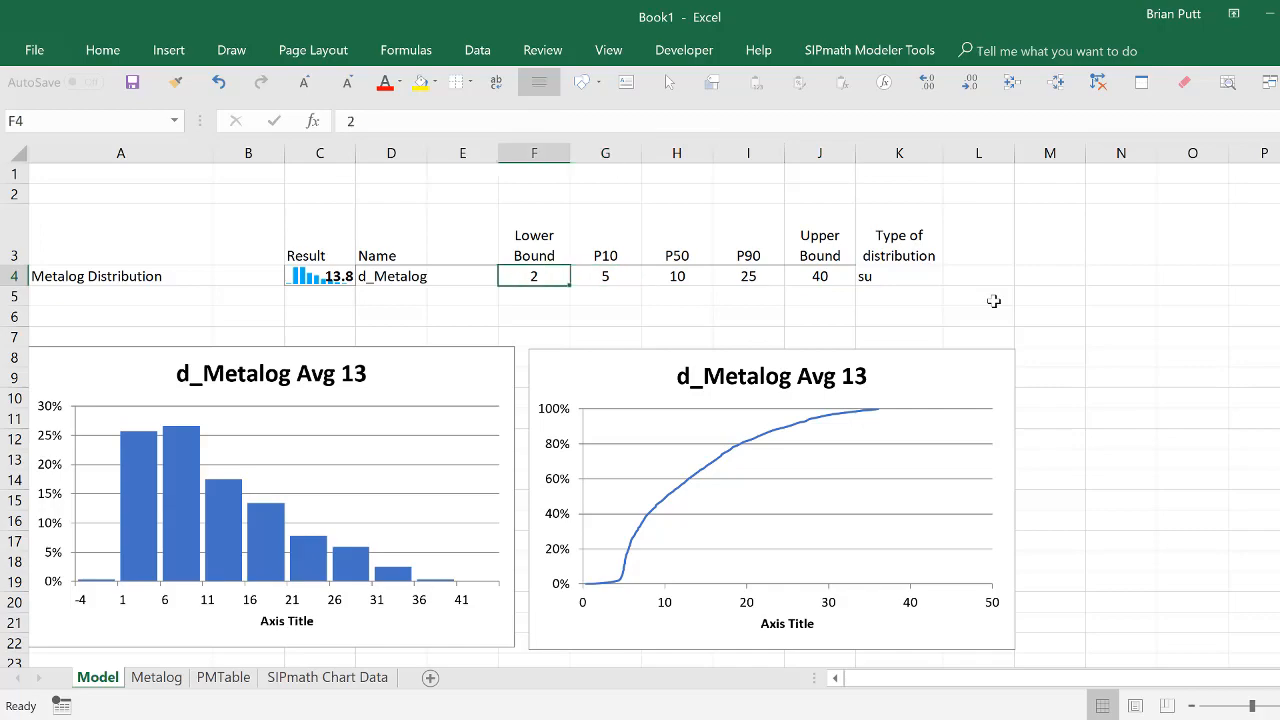
pyautogui.hotkey('shift', 'Right')
pyautogui.hotkey('shift', 'Right')
pyautogui.hotkey('shift', 'Right')
pyautogui.hotkey('shift', 'Right')
pyautogui.hotkey('shift', 'Right')
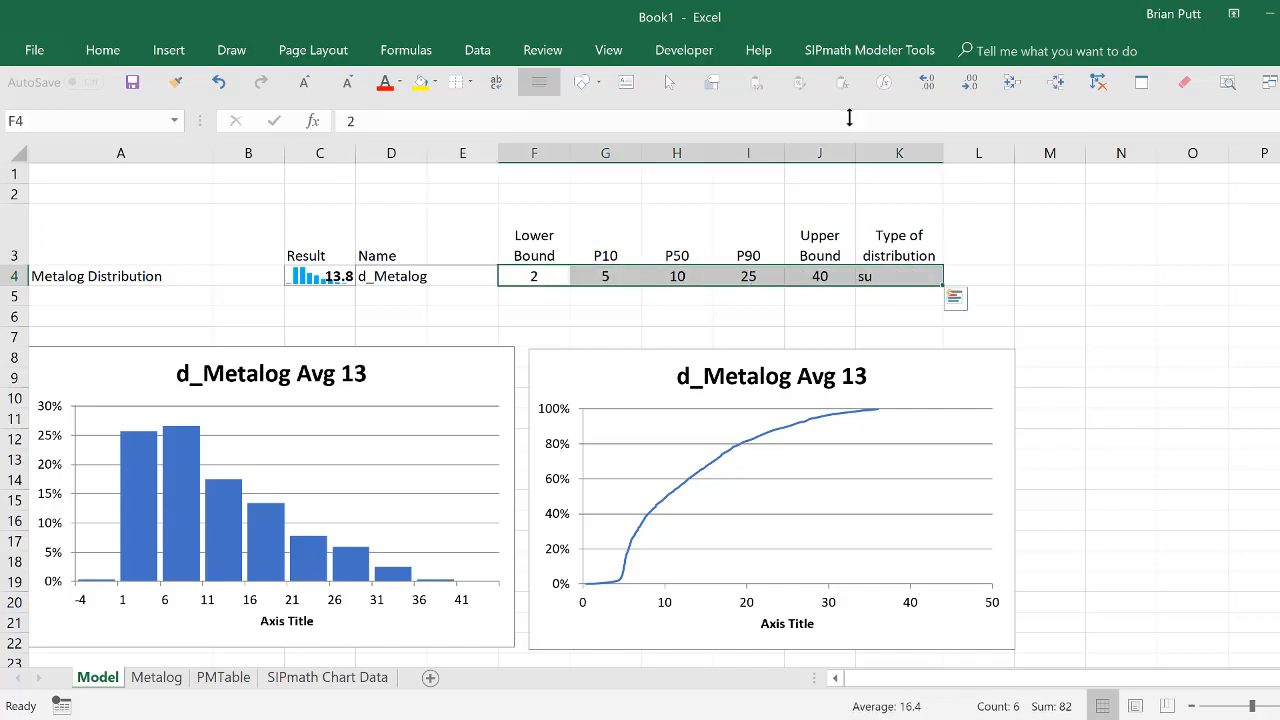